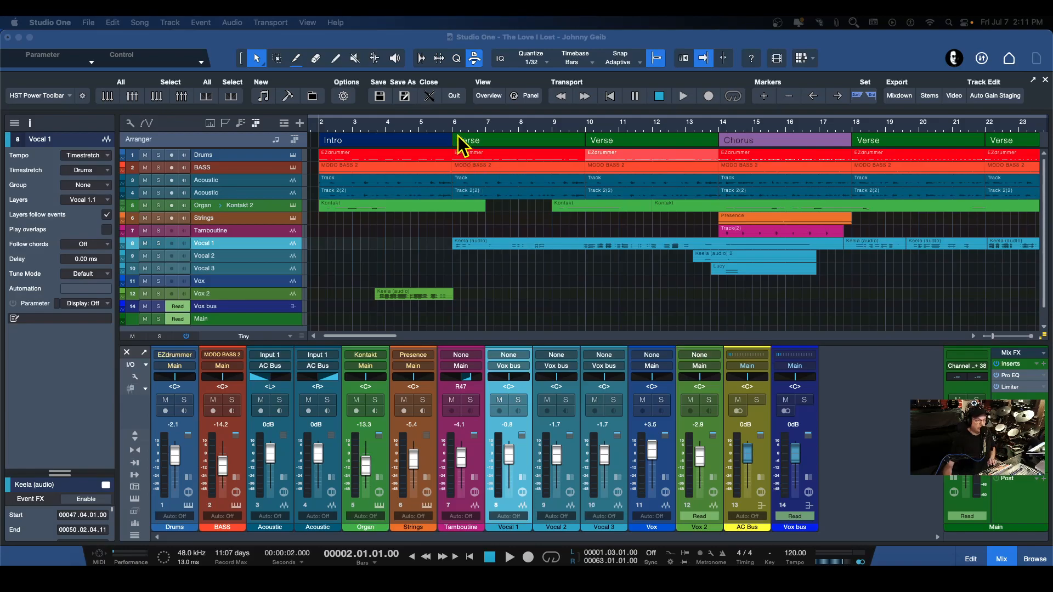
# Play the song from the last bar of the intro and set the quantize value to 1/16
pyautogui.click(446, 127)
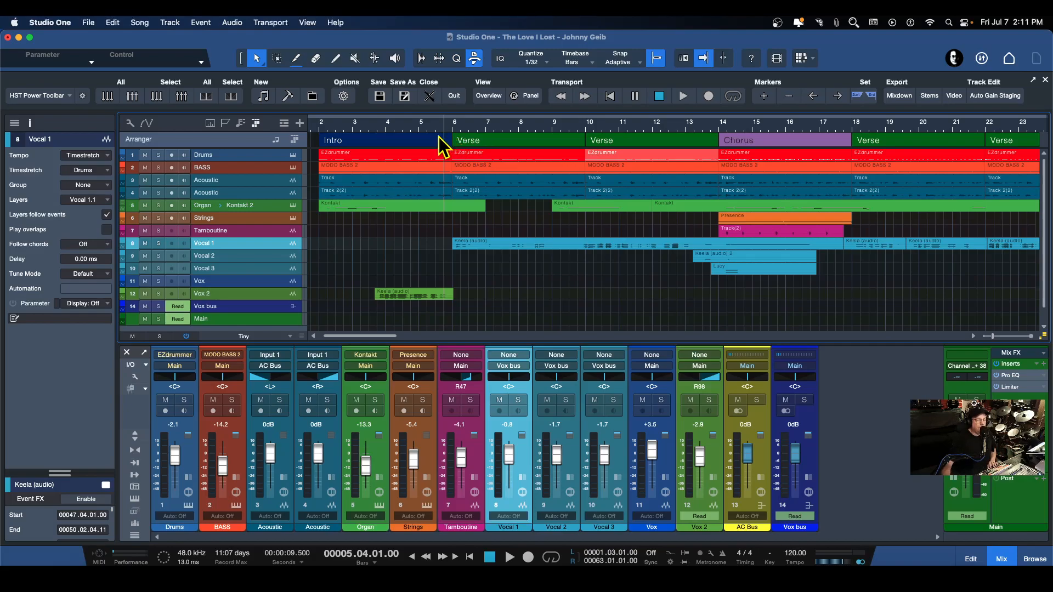
pyautogui.press('space')
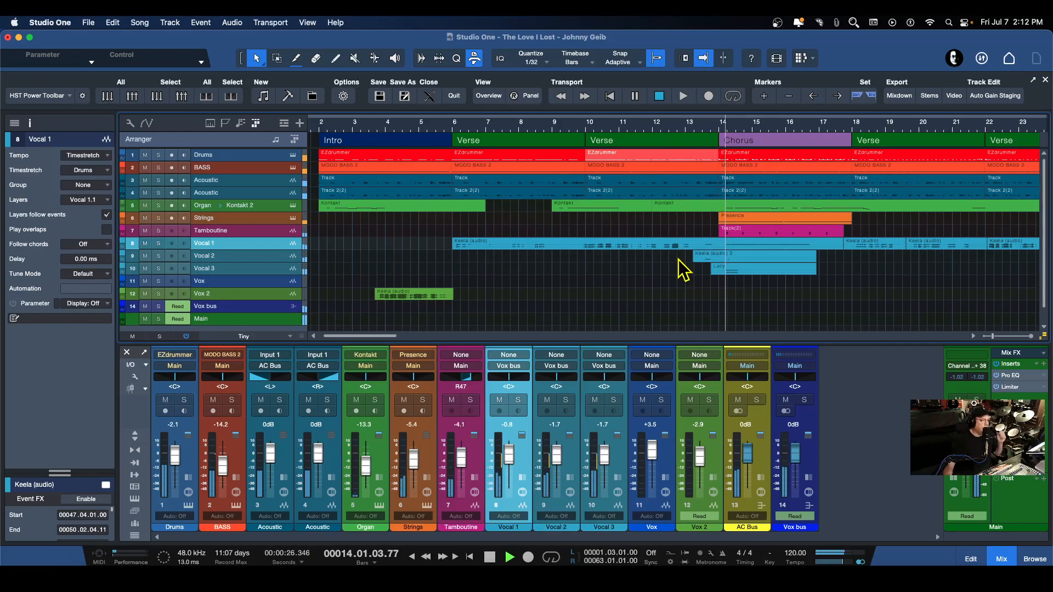
pyautogui.click(548, 61)
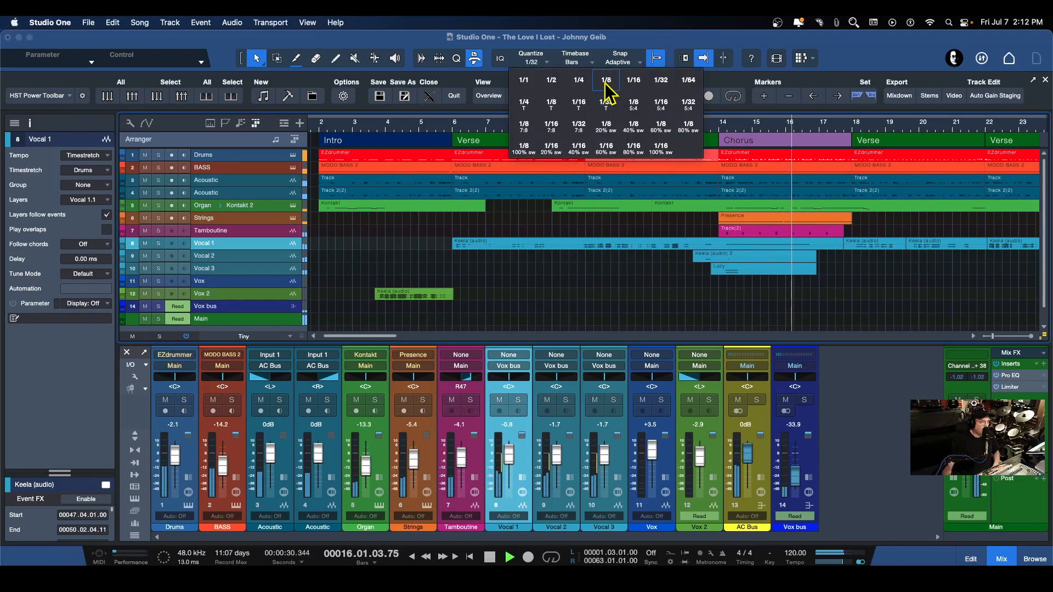
pyautogui.click(632, 87)
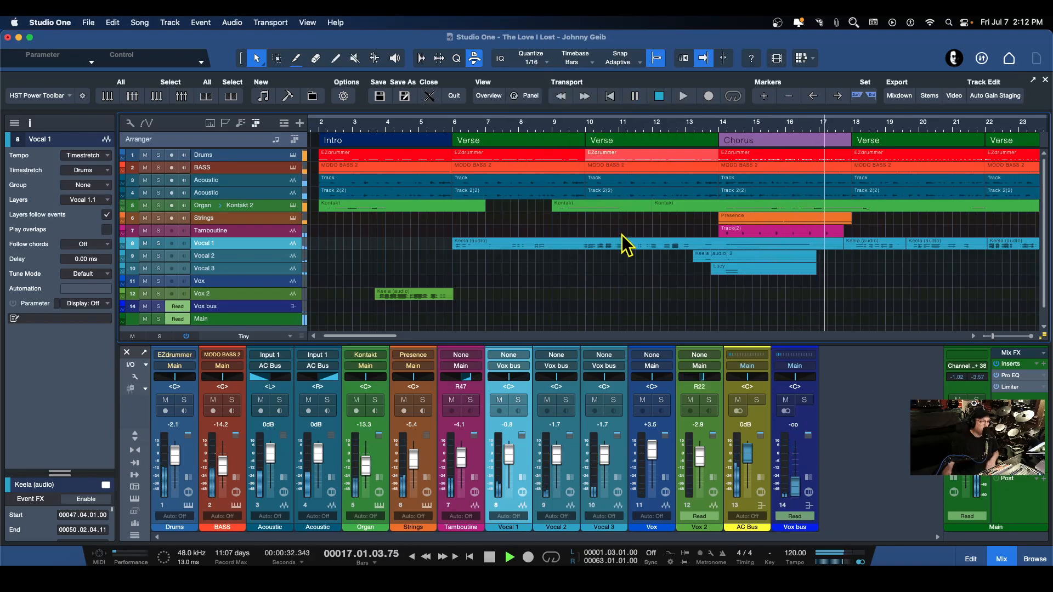
pyautogui.press('space')
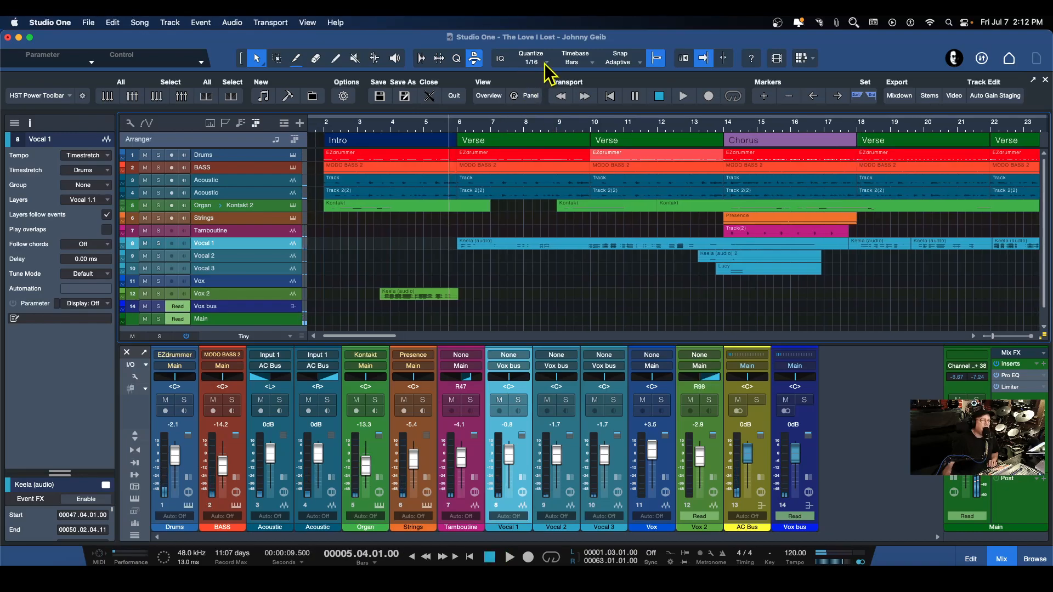
# Play the song from the third beat of bar 11 through the transition into the first chorus
pyautogui.moveTo(546, 122)
pyautogui.mouseDown()
pyautogui.moveTo(546, 132)
pyautogui.moveTo(546, 123)
pyautogui.mouseUp()
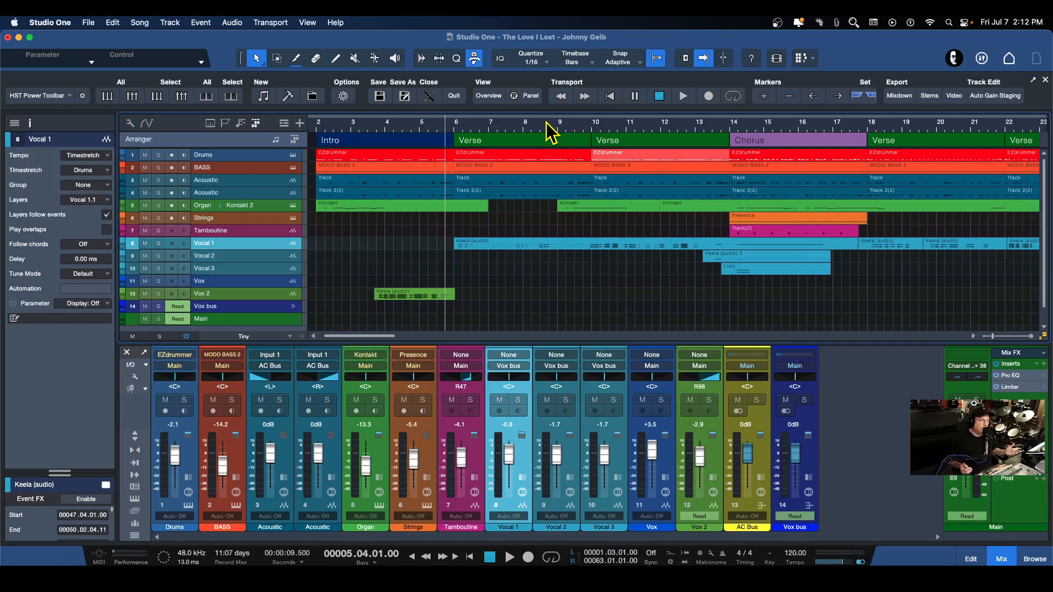
pyautogui.scroll(5, 546, 123)
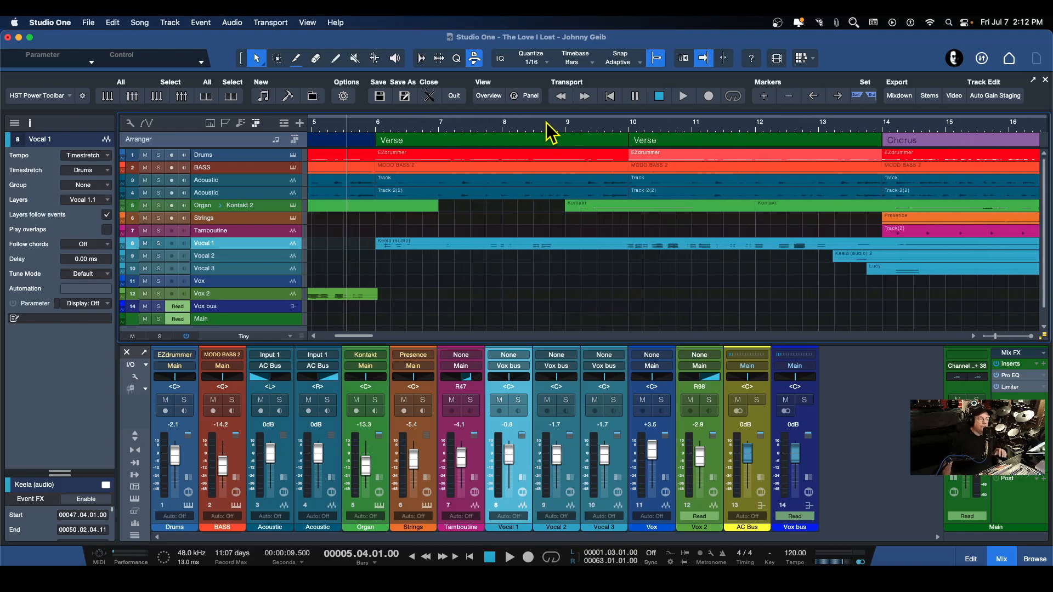
pyautogui.scroll(-6, 547, 123)
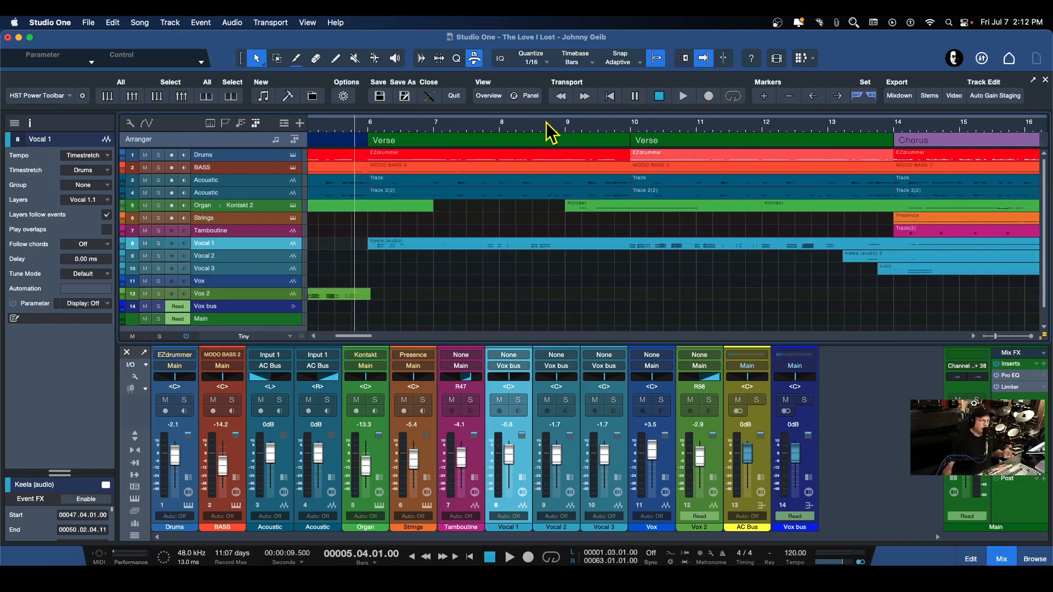
pyautogui.scroll(-4, 546, 123)
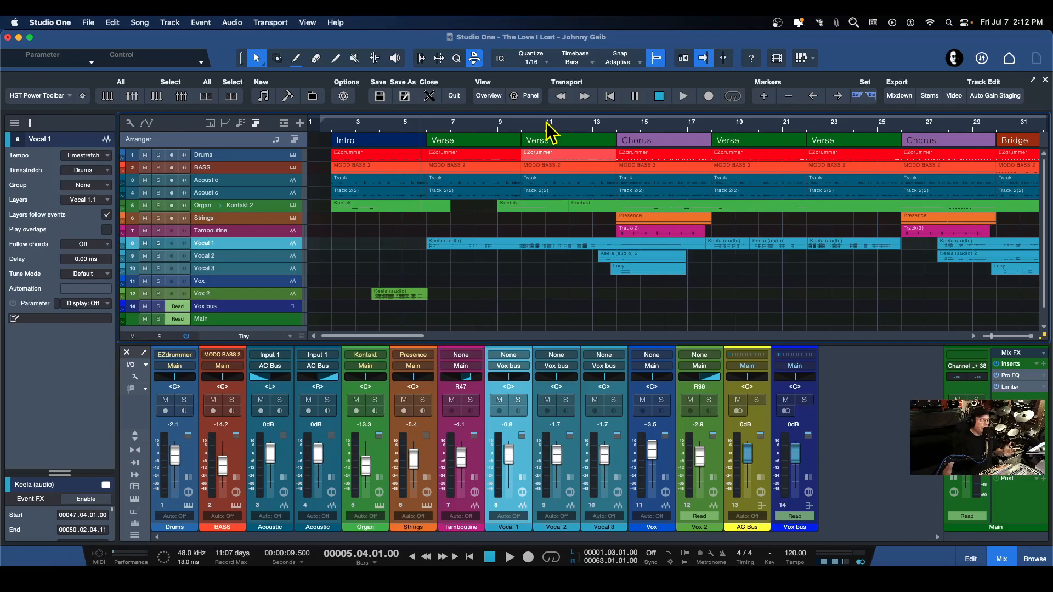
pyautogui.scroll(-2, 547, 123)
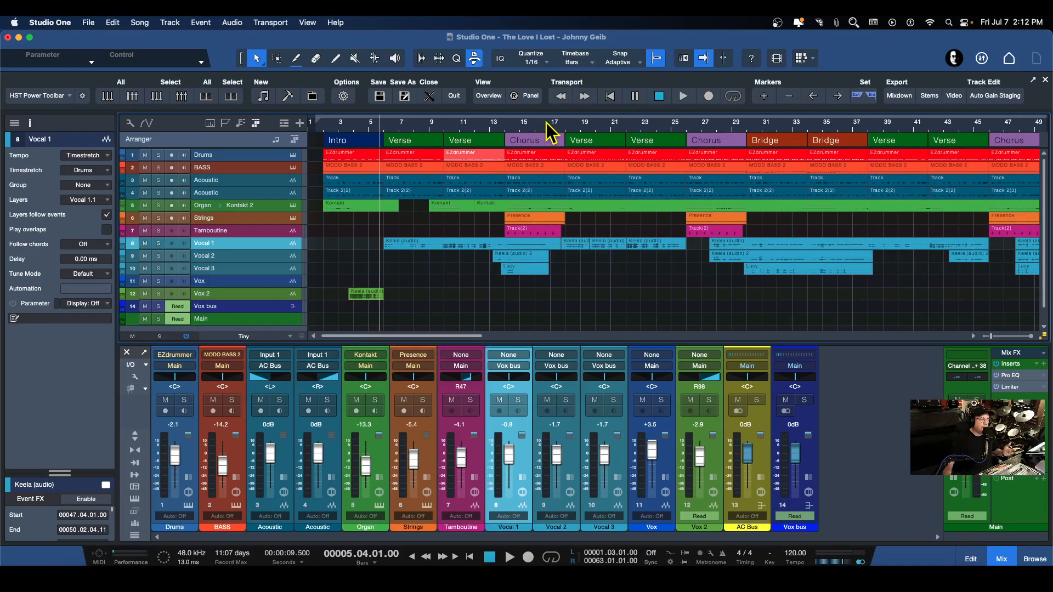
pyautogui.scroll(1, 546, 123)
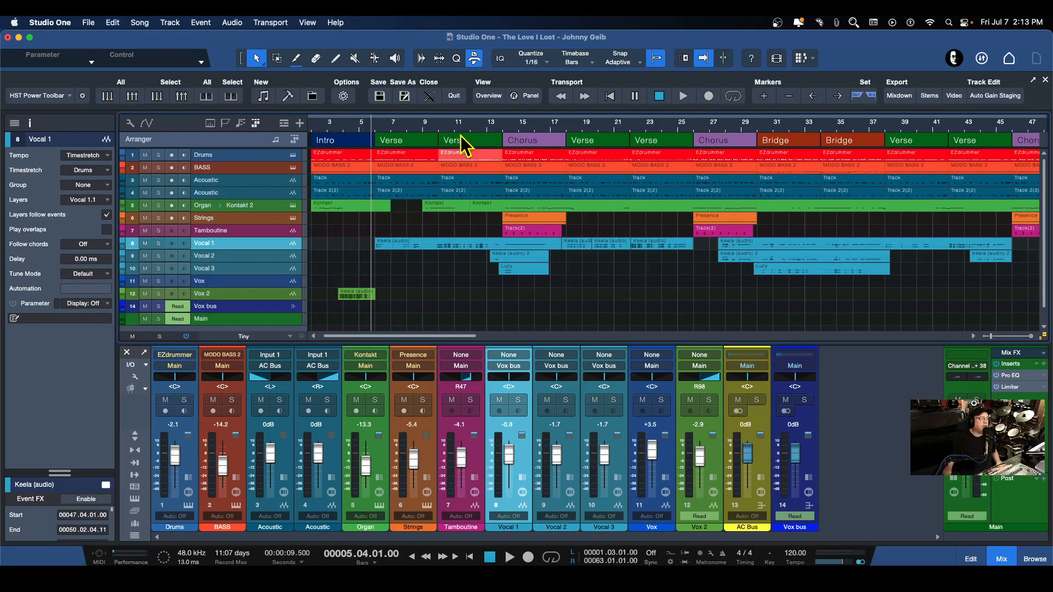
pyautogui.scroll(10, 481, 129)
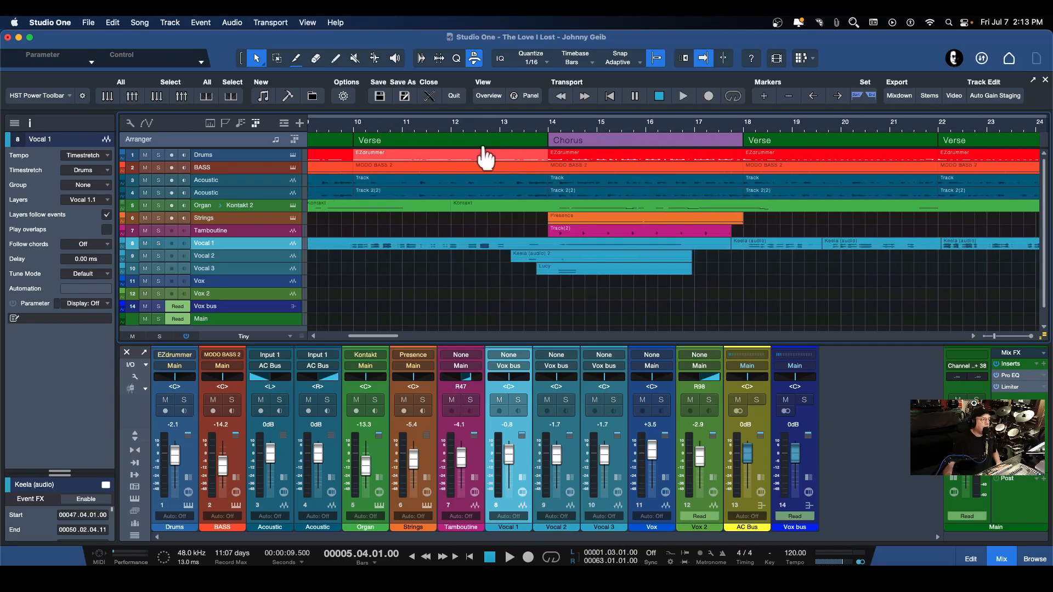
pyautogui.scroll(-1, 487, 148)
pyautogui.click(447, 132)
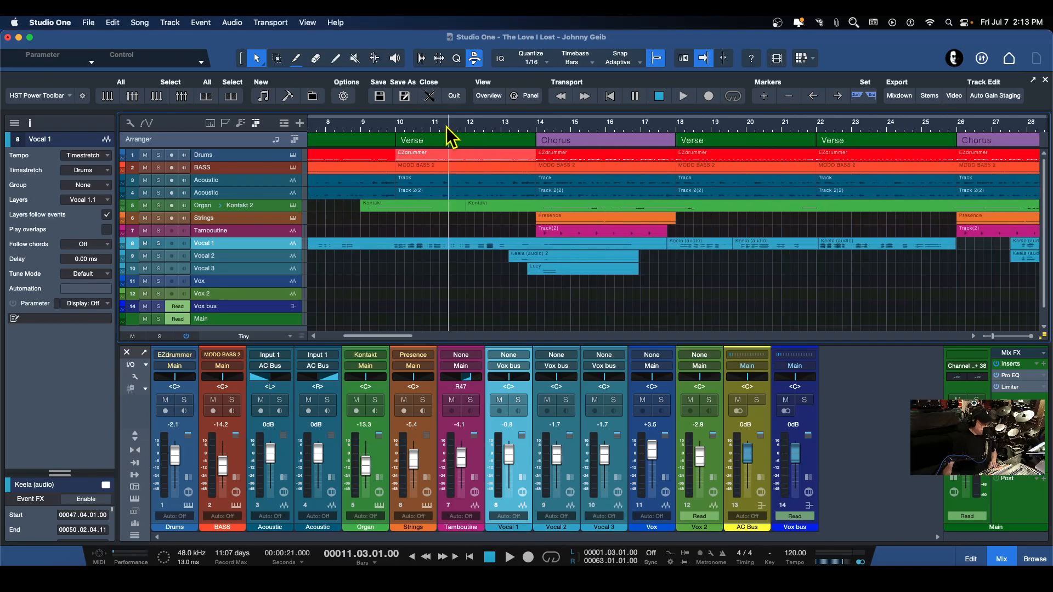
pyautogui.press('space')
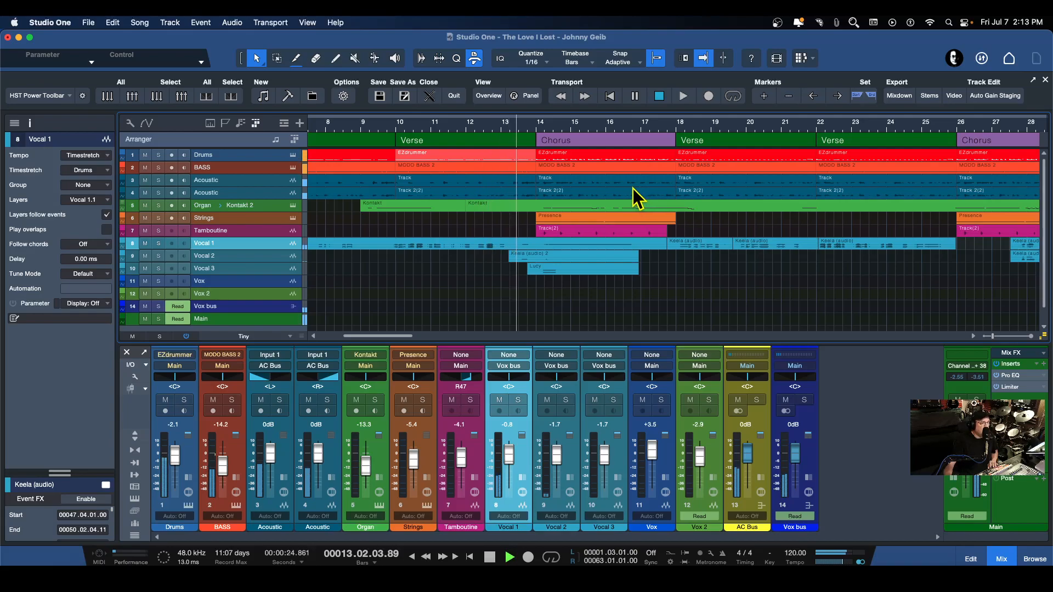
pyautogui.press('space')
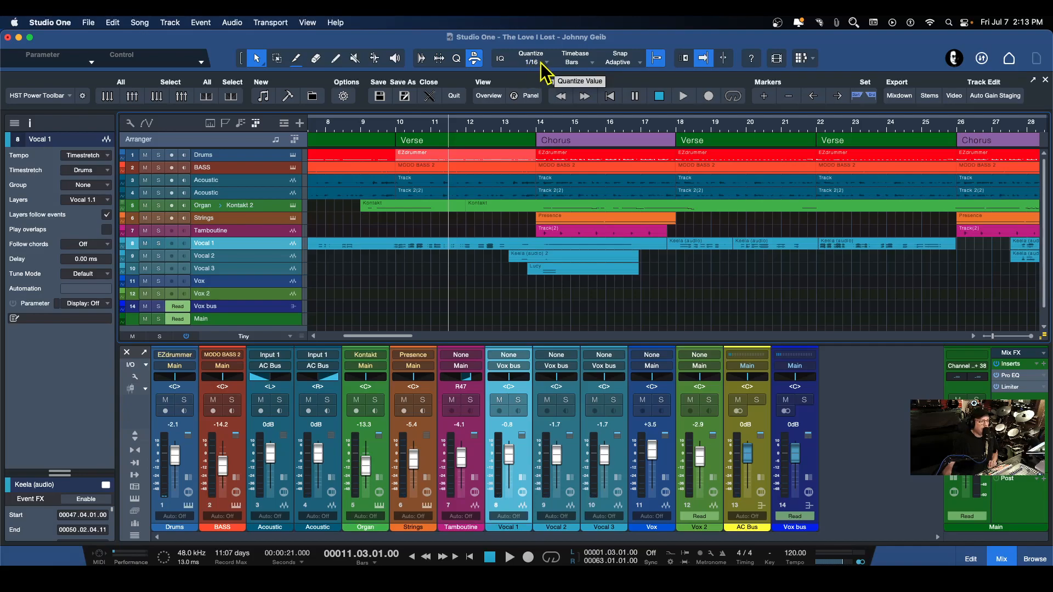
# Narrow the track column and view the list of available global tracks
pyautogui.click(284, 124)
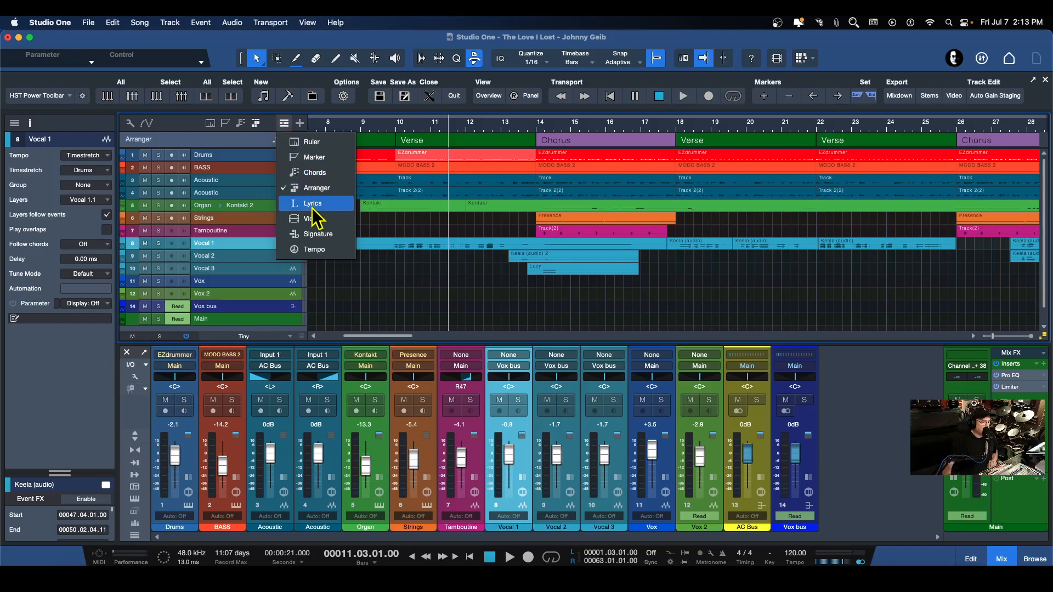
pyautogui.click(184, 125)
pyautogui.moveTo(307, 221)
pyautogui.mouseDown()
pyautogui.moveTo(334, 218)
pyautogui.moveTo(259, 218)
pyautogui.mouseUp()
pyautogui.click(236, 124)
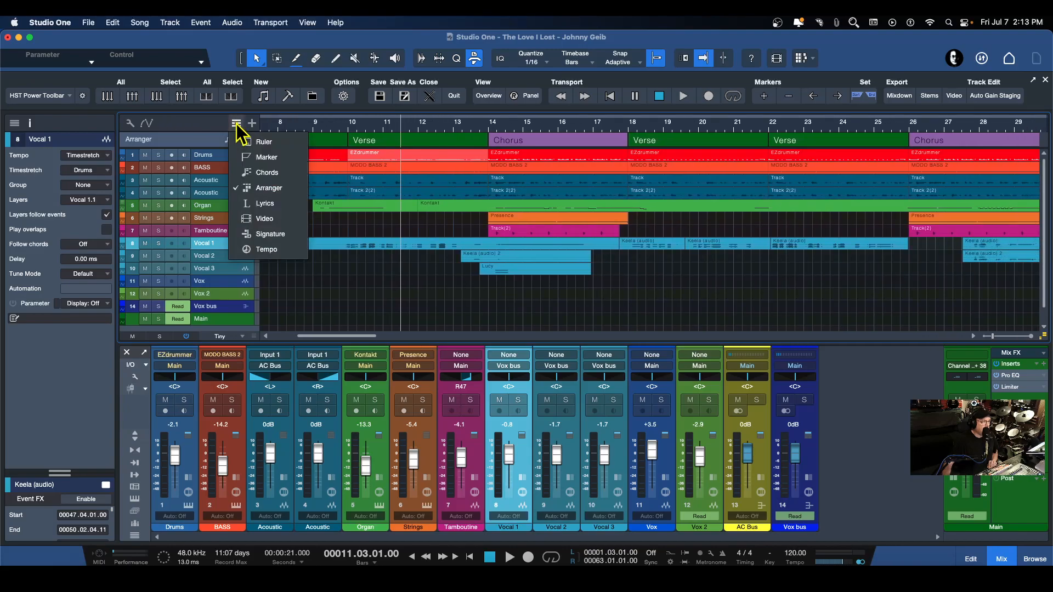
pyautogui.click(268, 288)
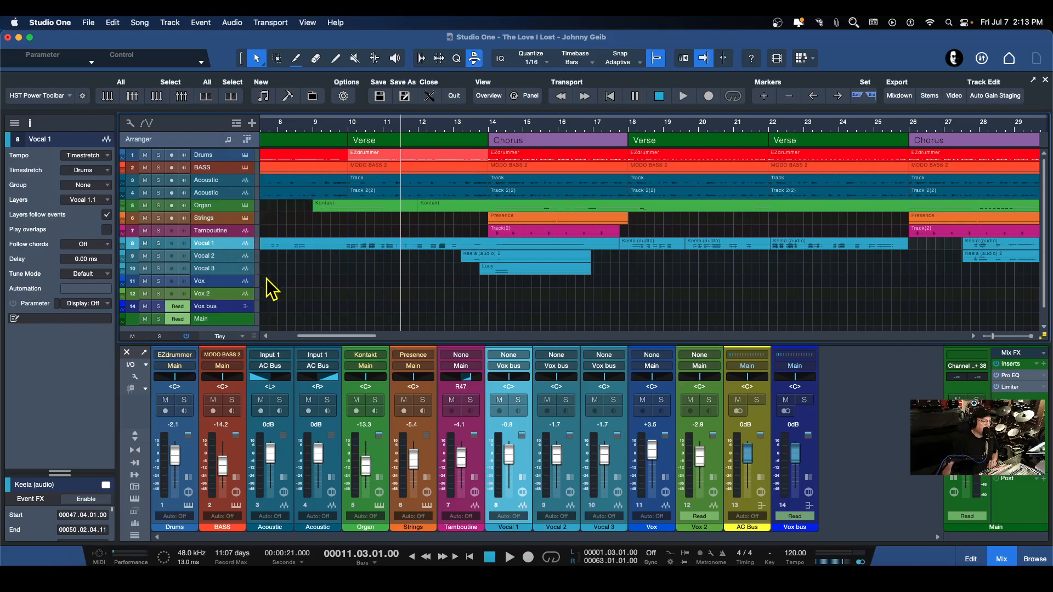
# Widen the track column until all global track options show, and toggle the tempo track on and off
pyautogui.moveTo(259, 270); pyautogui.dragTo(329, 271)
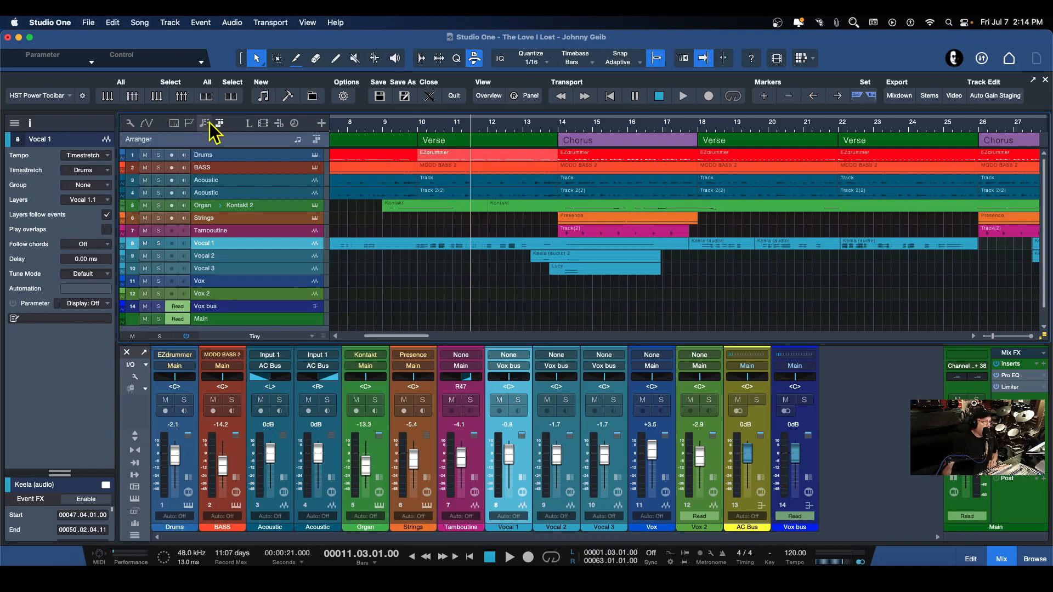
pyautogui.click(294, 124)
pyautogui.click(295, 125)
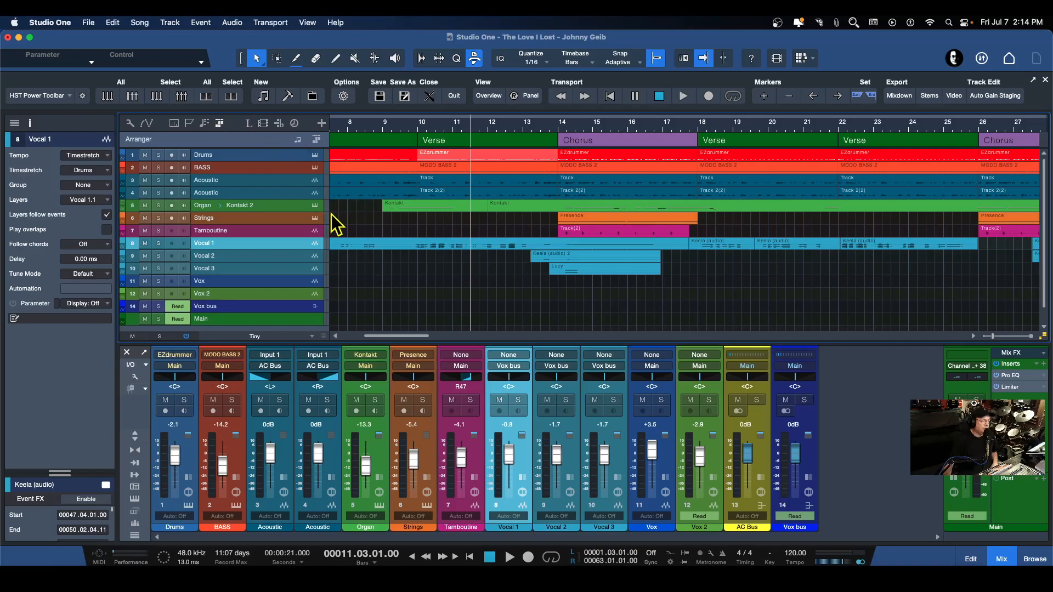
# Narrow the track column, show the Tempo track in the arrangement, and make its lane slightly taller
pyautogui.moveTo(332, 214); pyautogui.dragTo(260, 215)
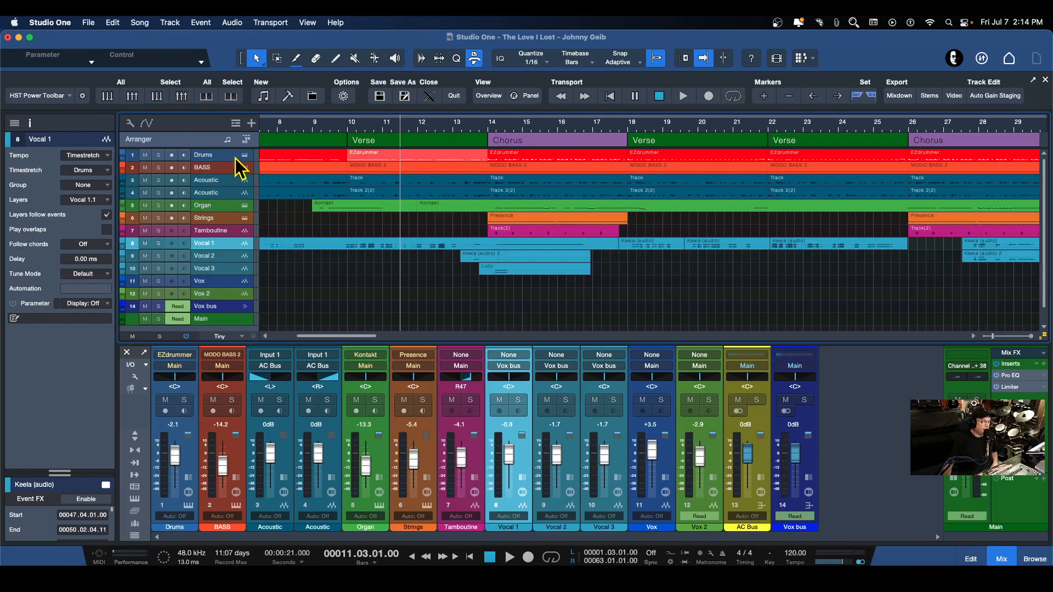
pyautogui.click(235, 123)
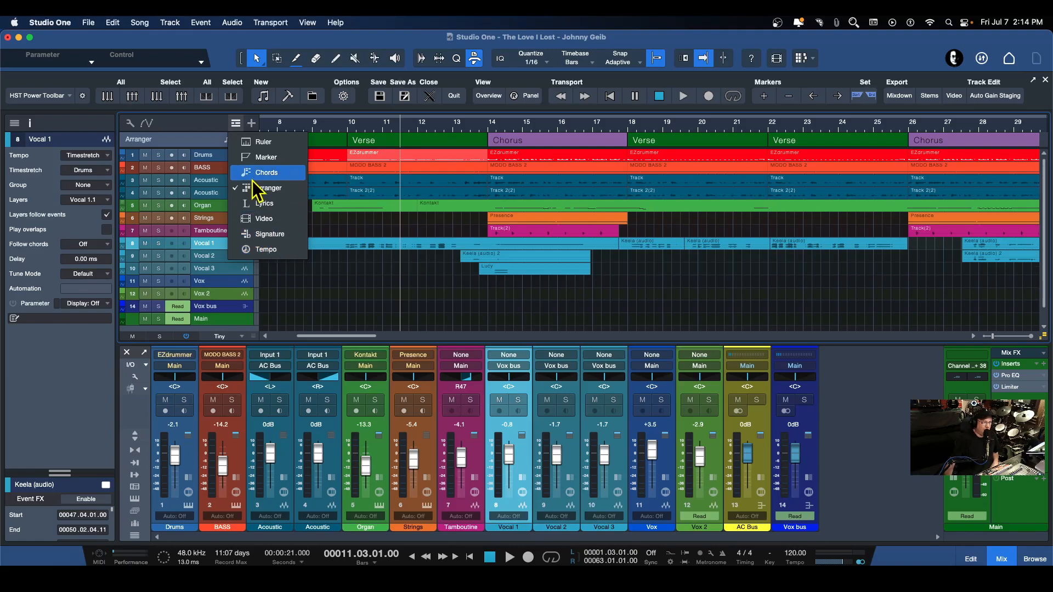
pyautogui.click(262, 261)
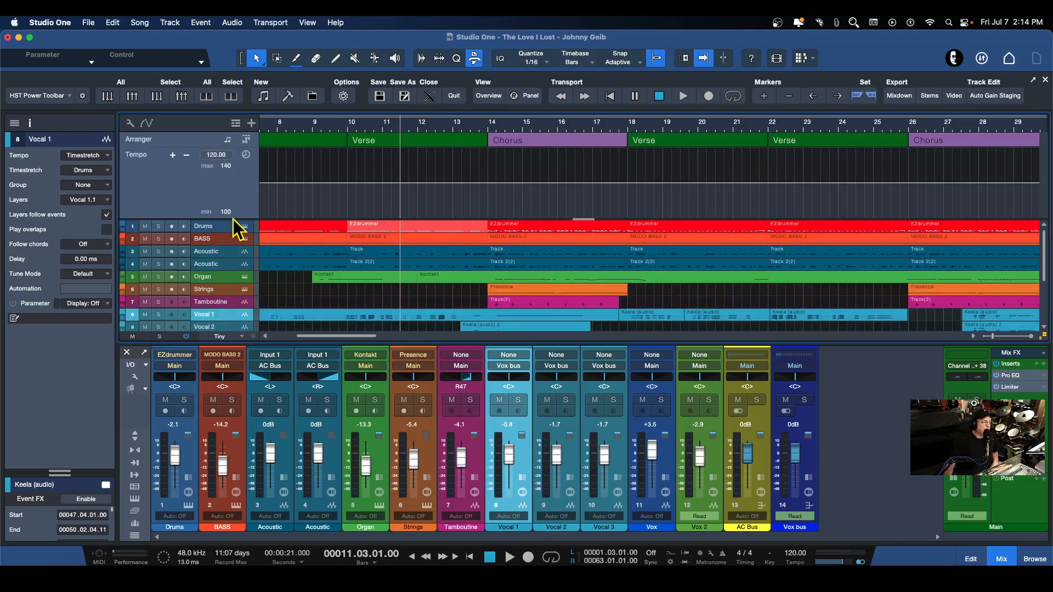
pyautogui.moveTo(232, 220)
pyautogui.mouseDown()
pyautogui.moveTo(232, 240)
pyautogui.moveTo(228, 186)
pyautogui.moveTo(228, 264)
pyautogui.moveTo(231, 167)
pyautogui.moveTo(231, 239)
pyautogui.moveTo(231, 198)
pyautogui.moveTo(231, 234)
pyautogui.moveTo(233, 219)
pyautogui.mouseUp()
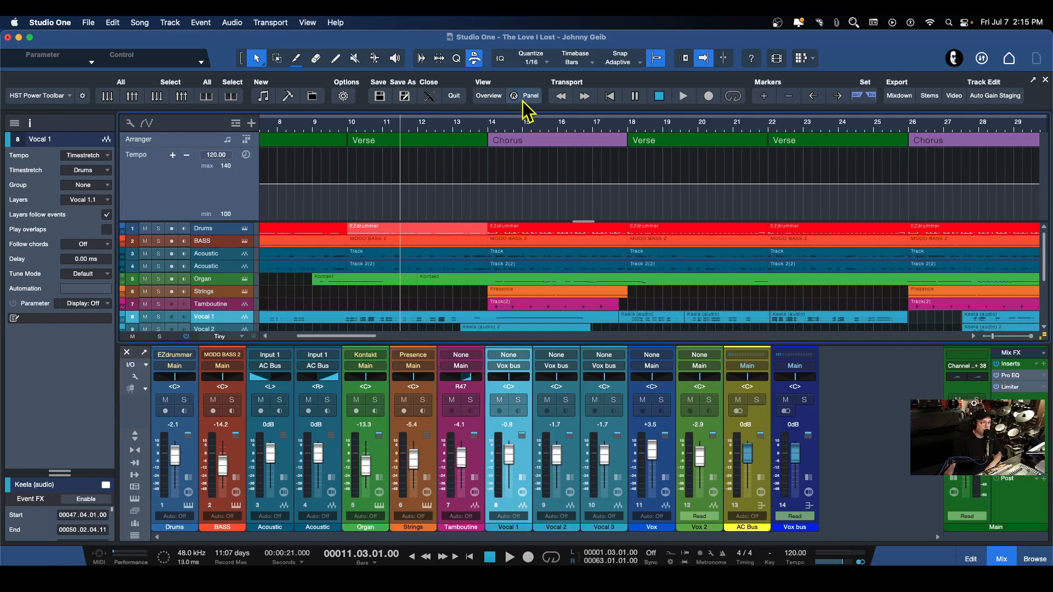
# Set the quantize value to 1/32 and show the finer grid between bars 11 and 17
pyautogui.click(546, 61)
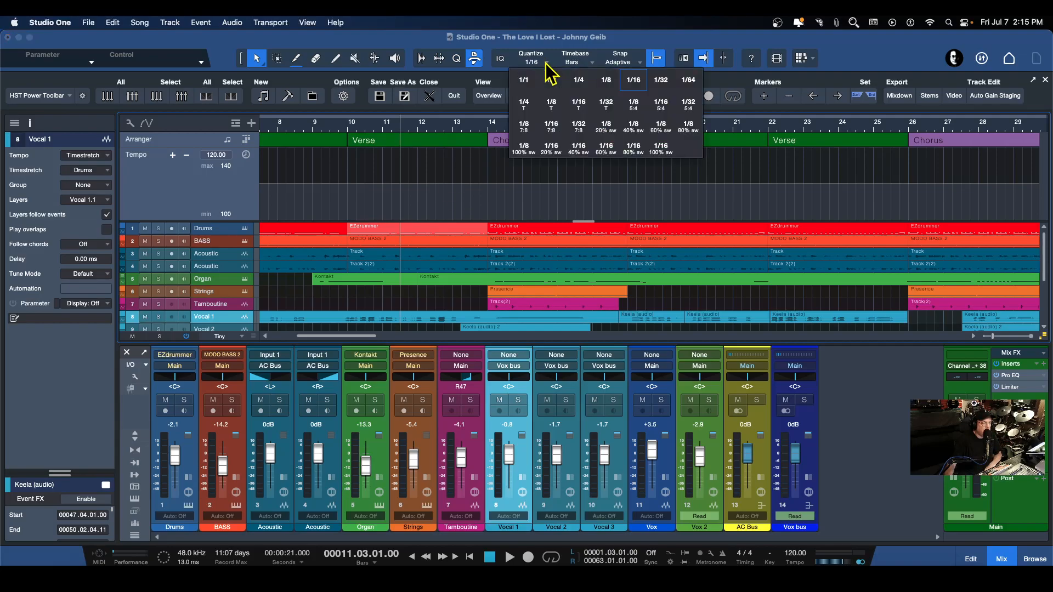
pyautogui.click(661, 81)
pyautogui.moveTo(414, 130); pyautogui.dragTo(396, 156)
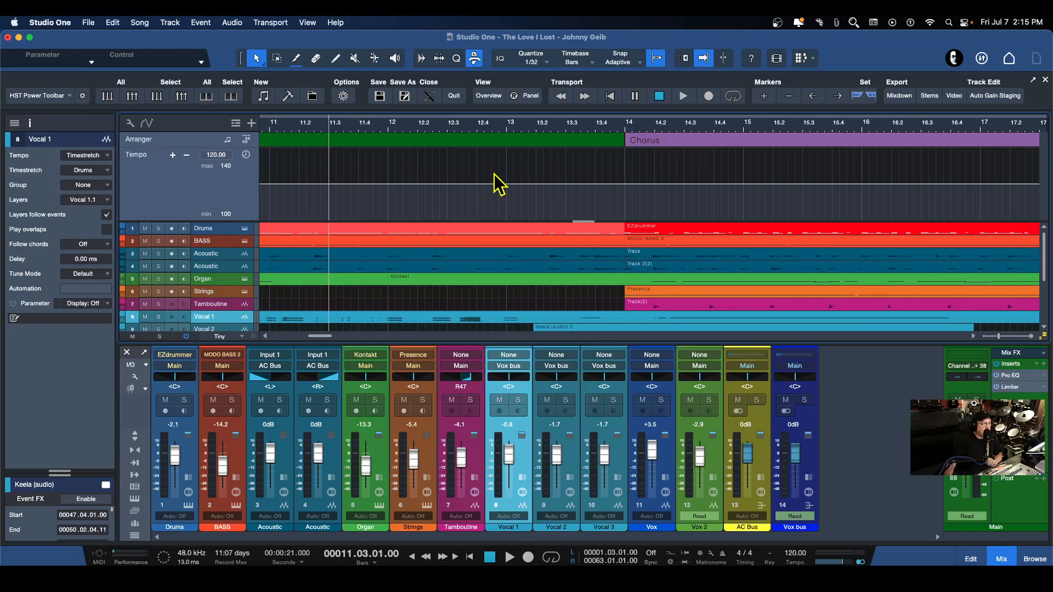
# Check the arrangement contrast in the appearance preferences and leave the preferences without saving
pyautogui.click(42, 21)
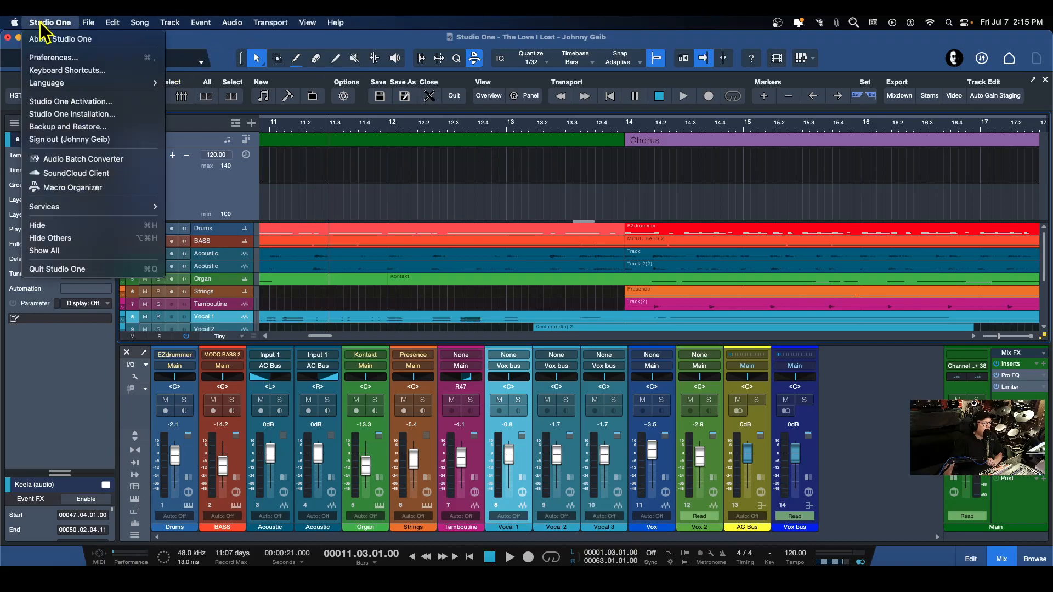
pyautogui.click(53, 59)
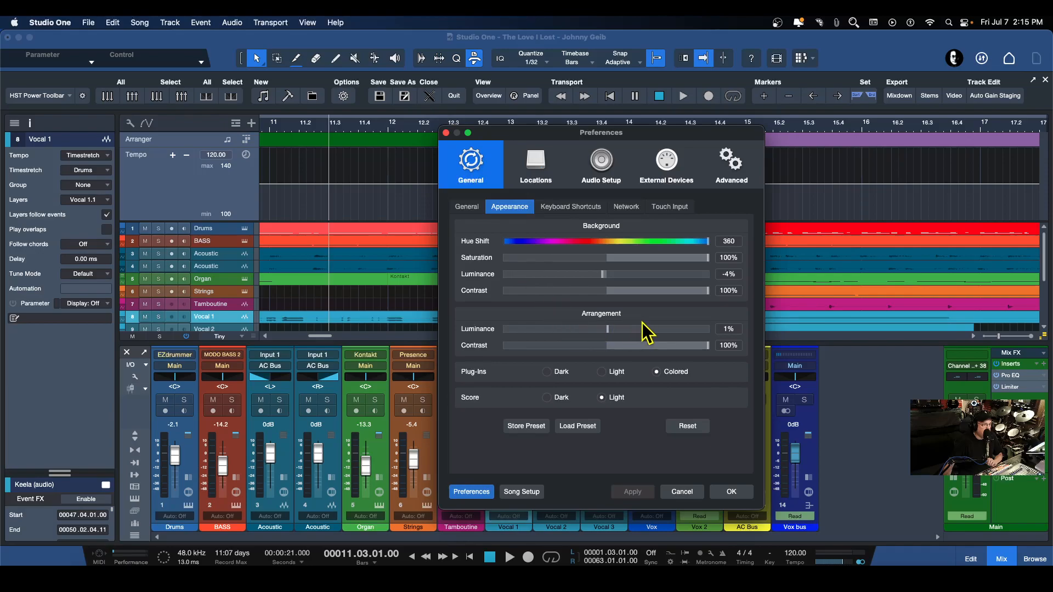
pyautogui.moveTo(708, 346); pyautogui.dragTo(770, 352)
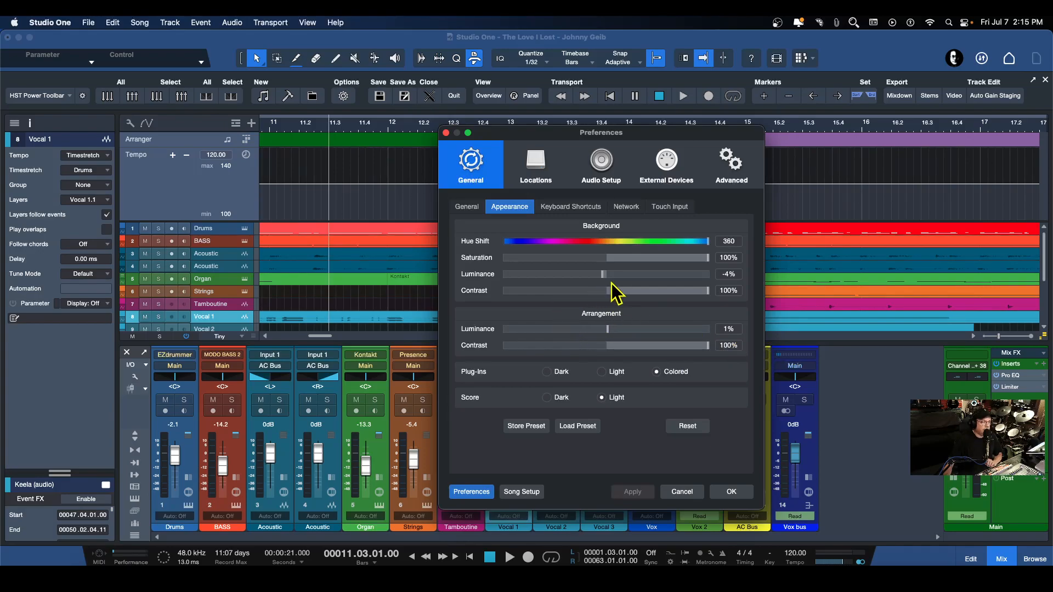
pyautogui.click(683, 493)
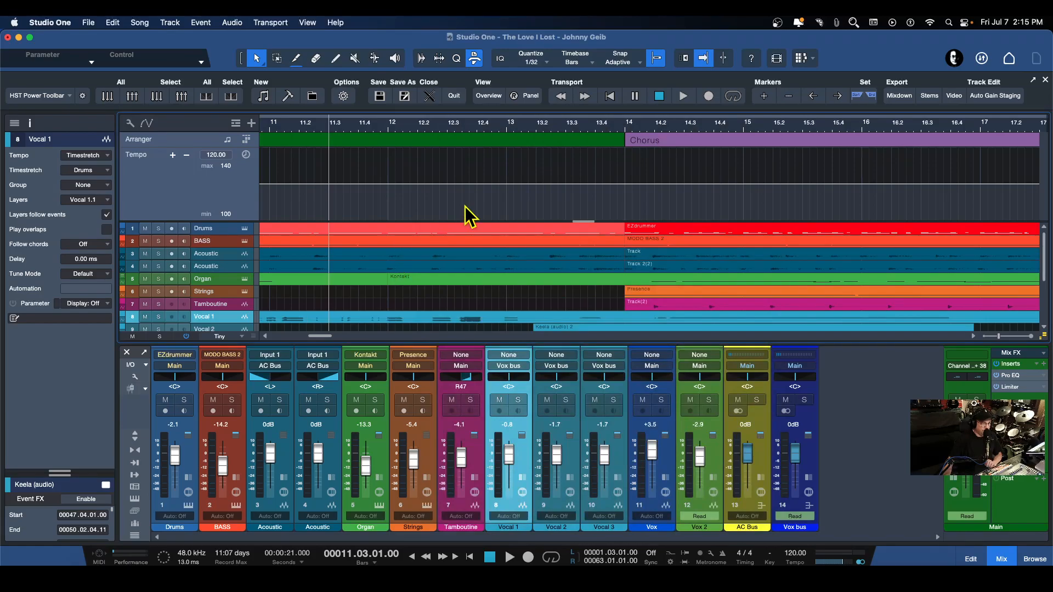
# Make the Tempo lane taller and create a tempo rise from 120 BPM at 13.4 to 124 BPM at the chorus start, bar 14
pyautogui.hscroll(2, 465, 206)
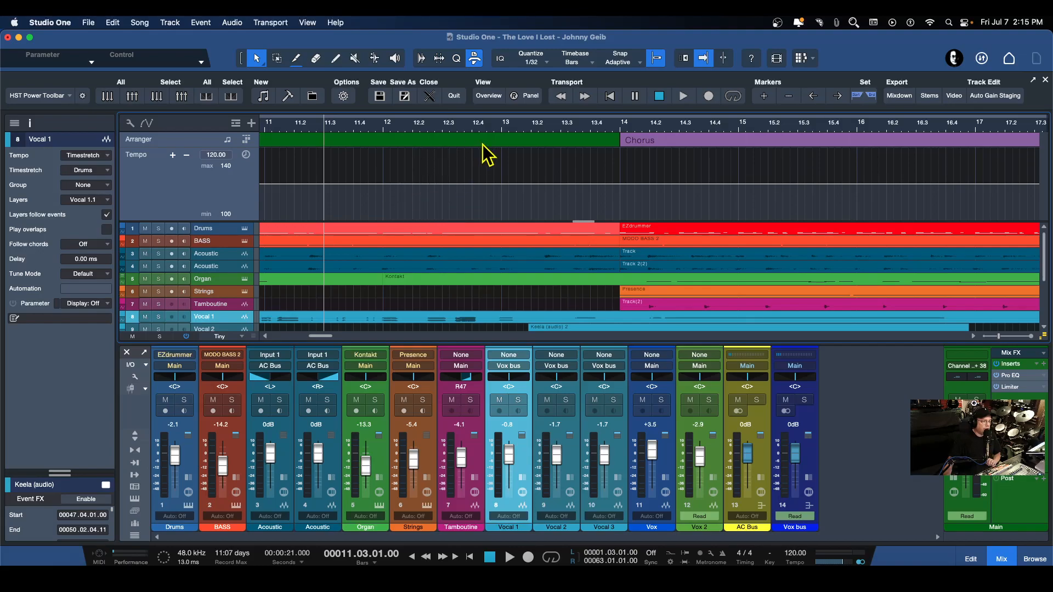
pyautogui.moveTo(482, 130); pyautogui.dragTo(482, 142)
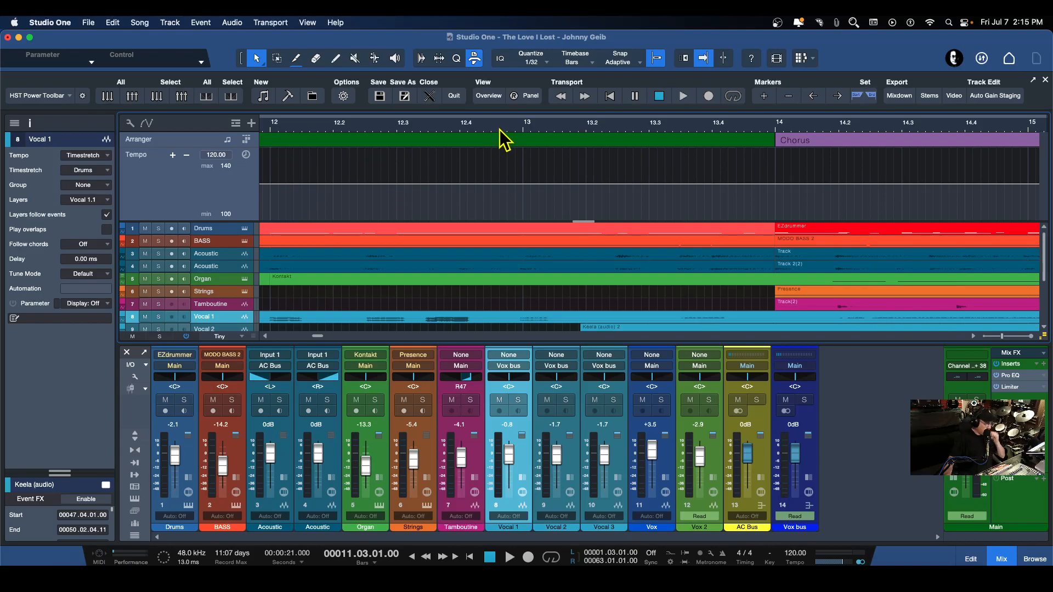
pyautogui.moveTo(499, 130); pyautogui.dragTo(439, 108)
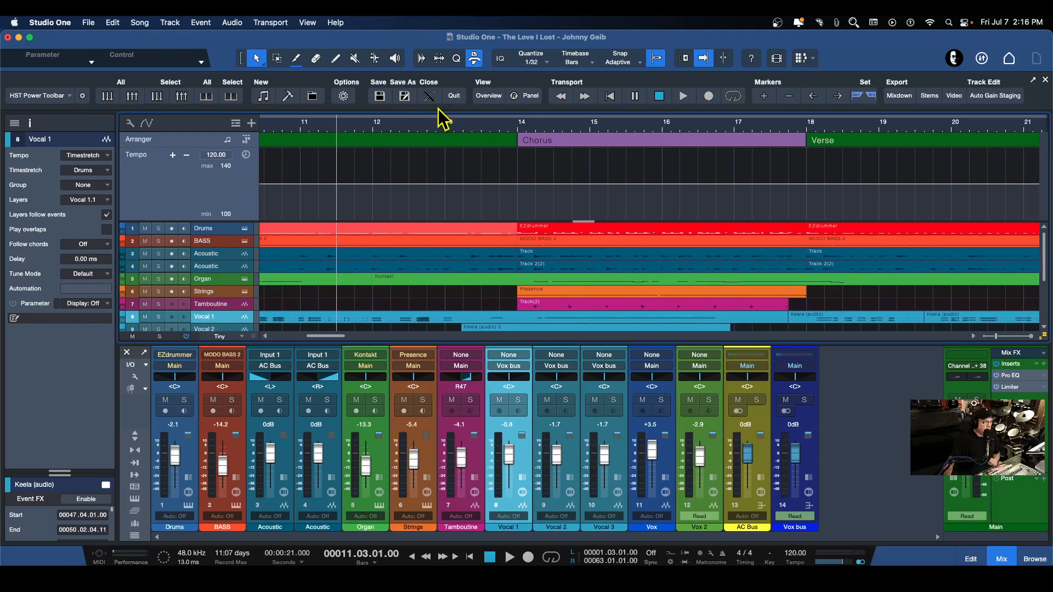
pyautogui.moveTo(571, 129); pyautogui.dragTo(529, 147)
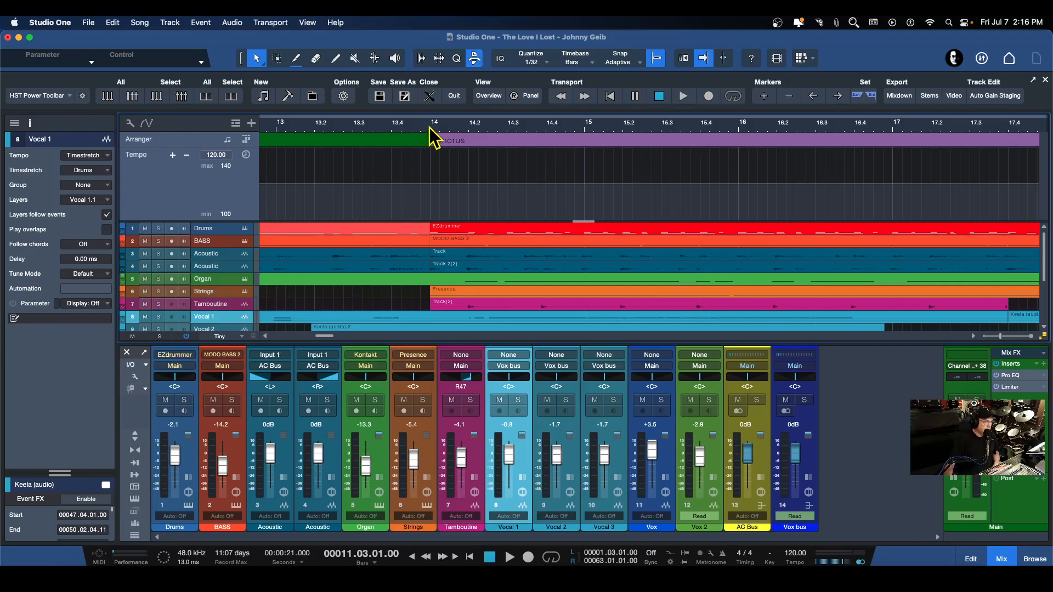
pyautogui.scroll(2, 431, 142)
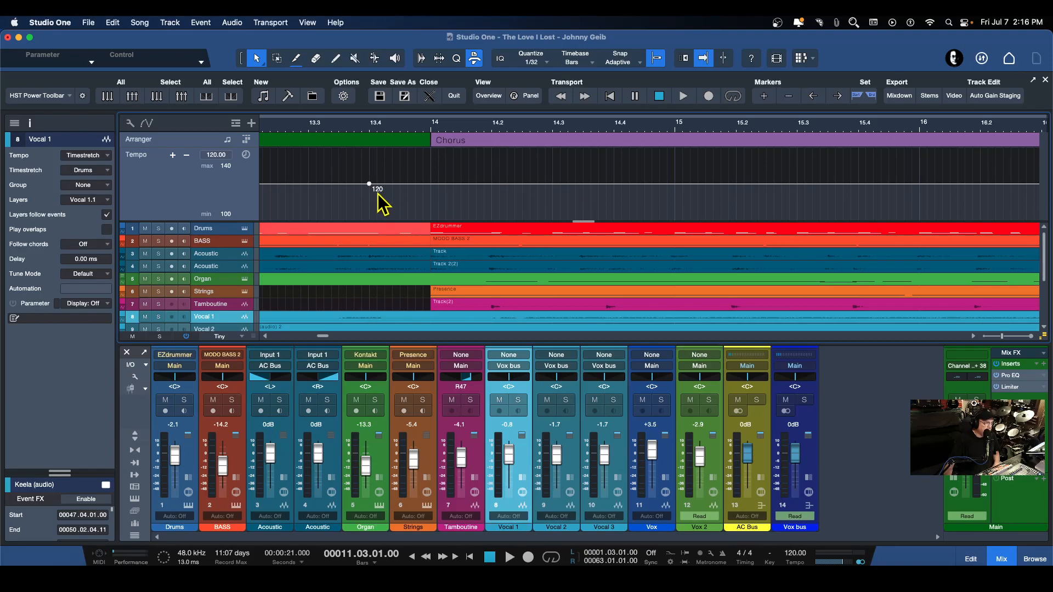
pyautogui.moveTo(251, 222); pyautogui.dragTo(246, 272)
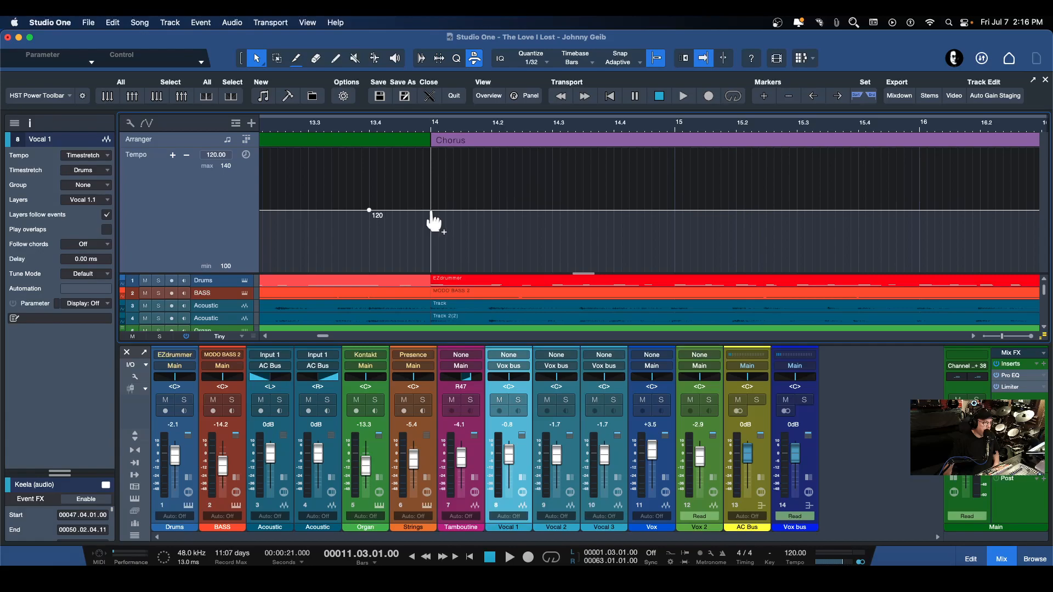
pyautogui.moveTo(434, 220); pyautogui.dragTo(435, 208)
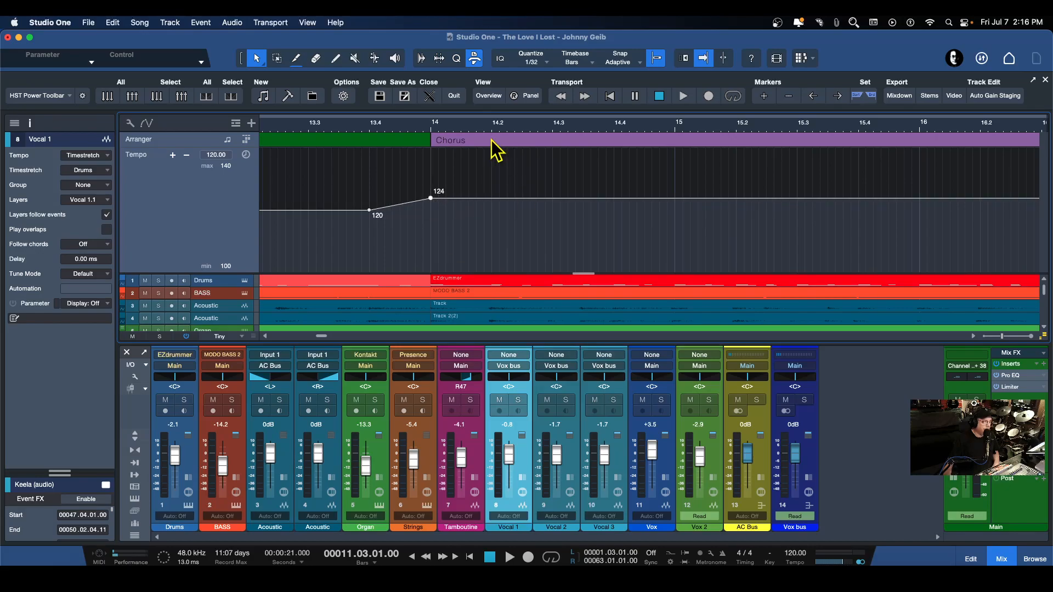
# Play the song from about 12.2 into the chorus to audition the tempo rise
pyautogui.moveTo(494, 131); pyautogui.dragTo(548, 122)
pyautogui.click(351, 128)
pyautogui.press('space')
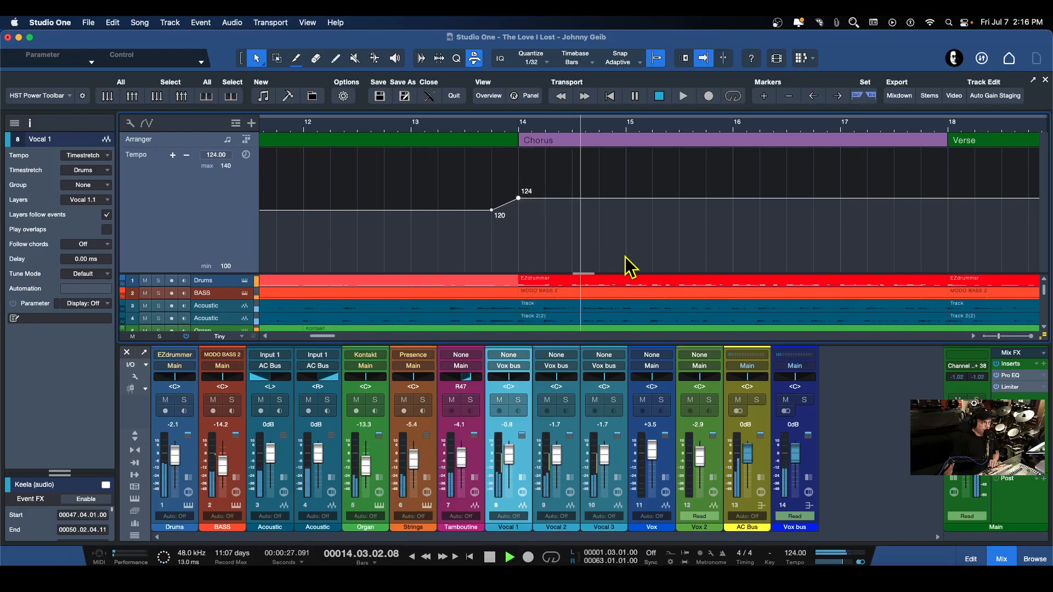
pyautogui.press('space')
# Move the 120 BPM point earlier to about 13.3 and play the transition into the chorus
pyautogui.click(504, 204)
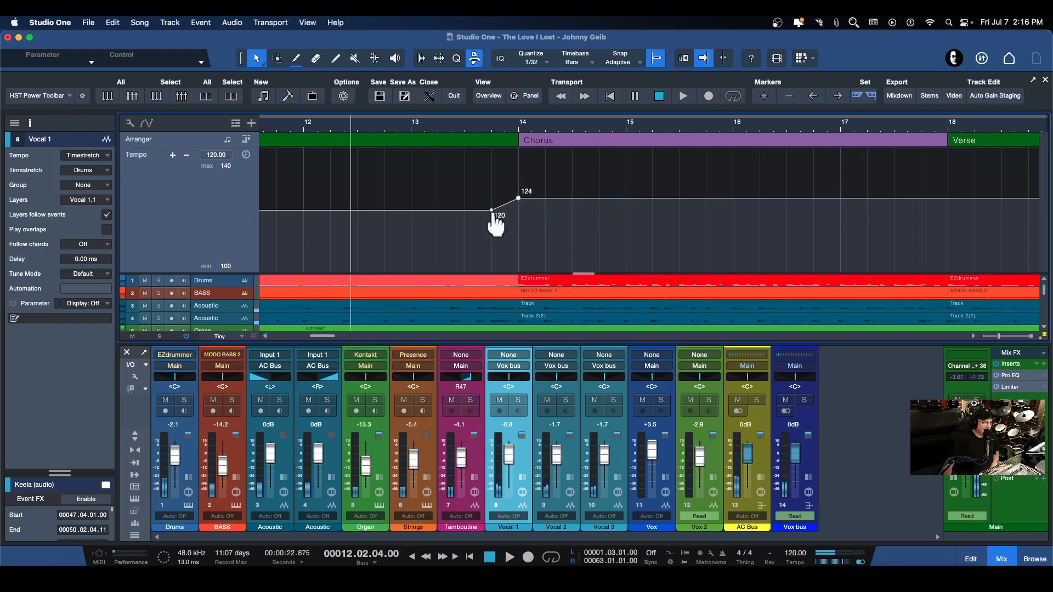
pyautogui.moveTo(493, 212); pyautogui.dragTo(468, 211)
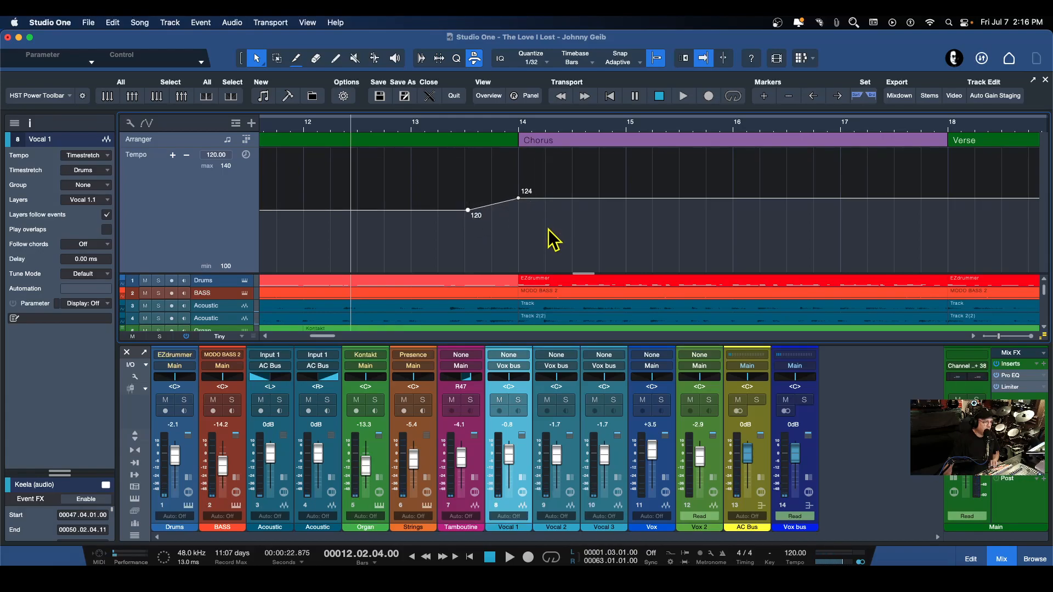
pyautogui.press('space')
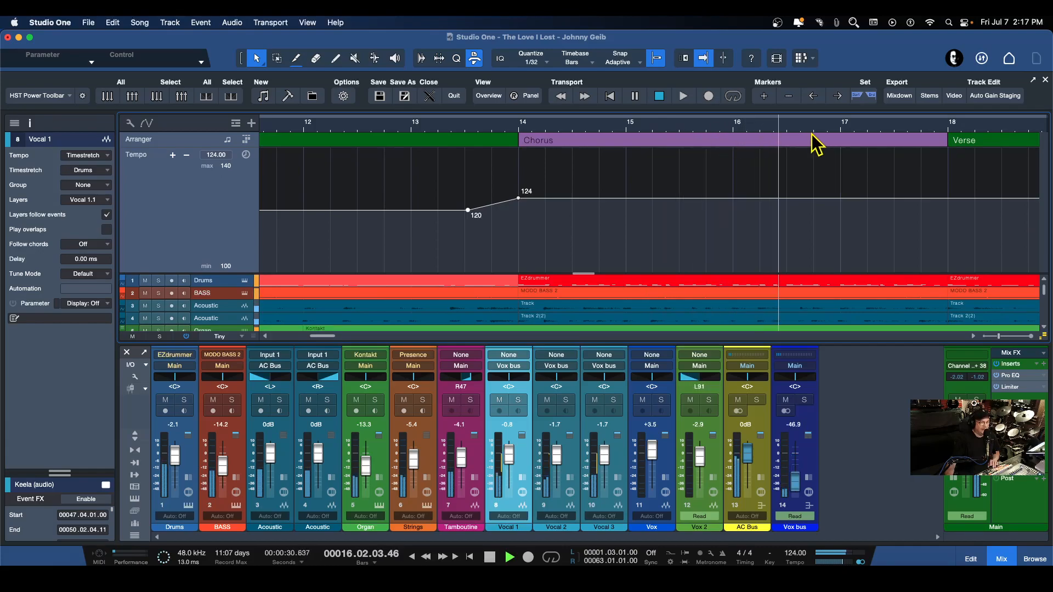
pyautogui.press('space')
# Add a 124 BPM point at the chorus end, bar 18, and a second point near bar 19 lowered to 118.8 BPM
pyautogui.moveTo(872, 130); pyautogui.dragTo(734, 132)
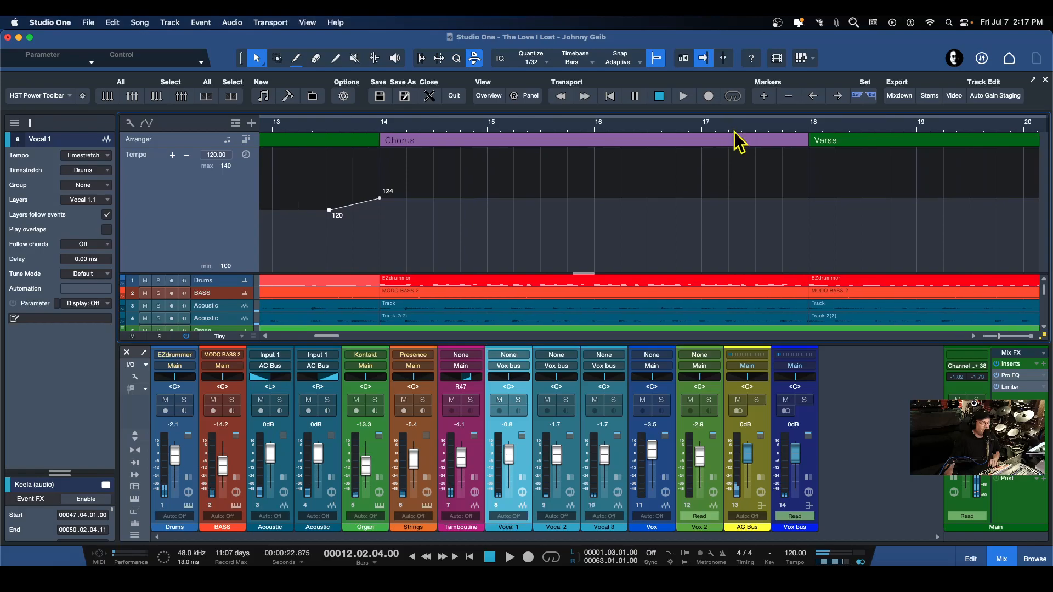
pyautogui.click(810, 198)
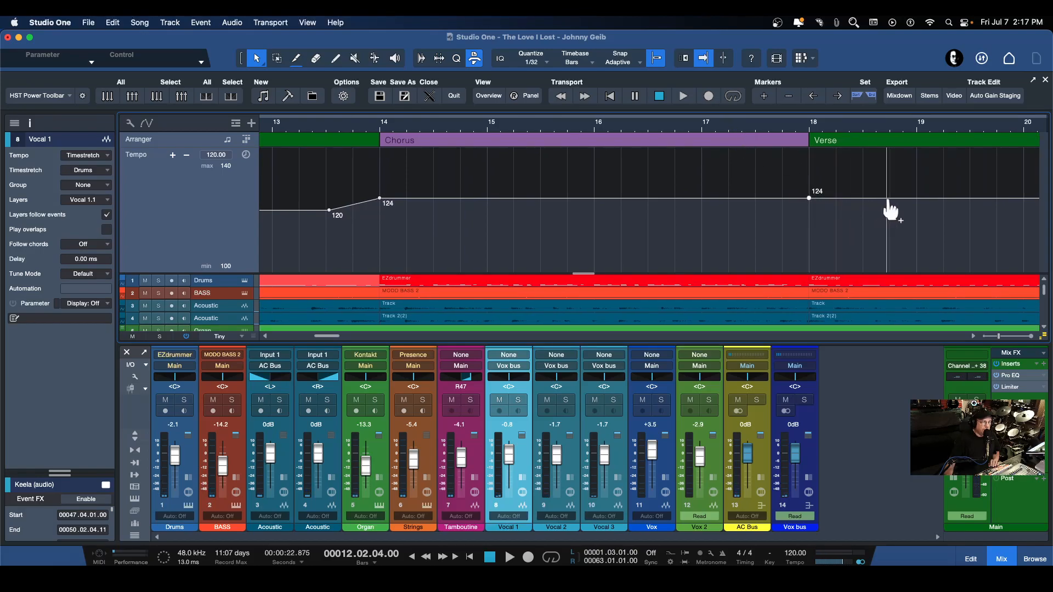
pyautogui.click(916, 199)
pyautogui.moveTo(917, 200); pyautogui.dragTo(917, 226)
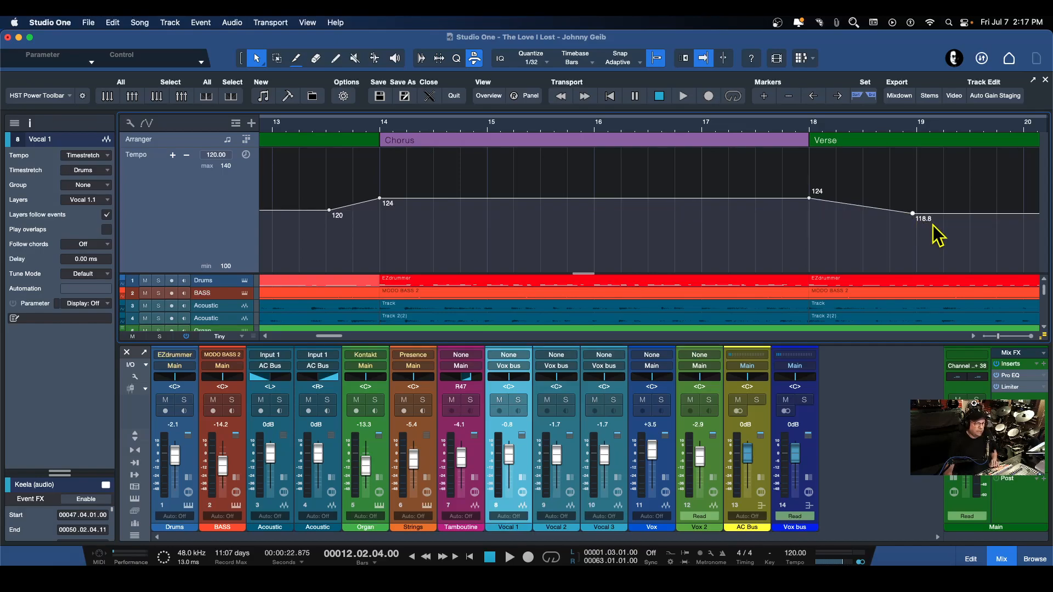
# Play from about bar 11 through the chorus and into the following verse to audition the tempo changes
pyautogui.click(296, 132)
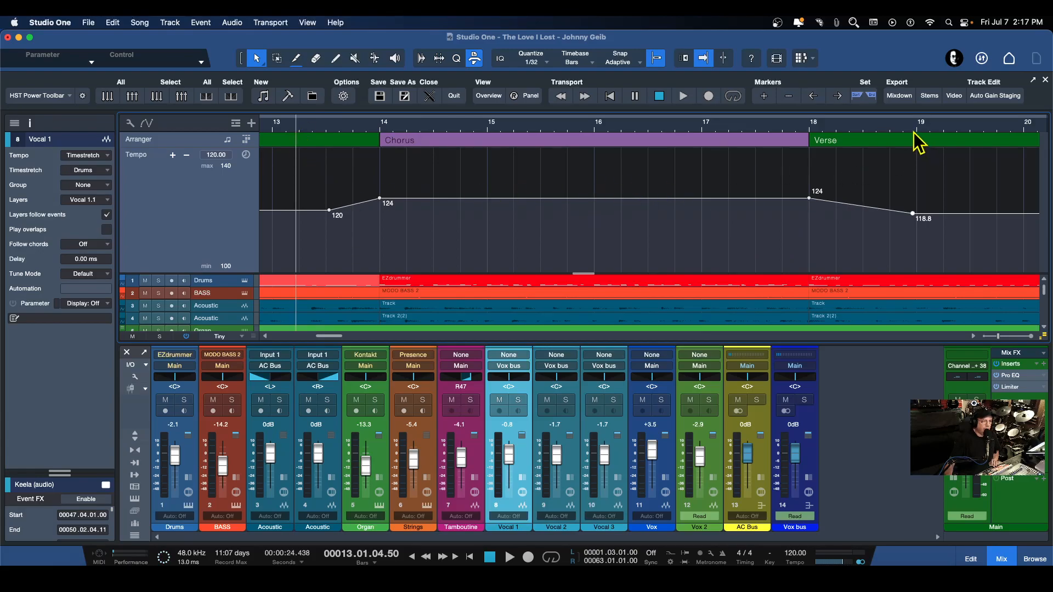
pyautogui.scroll(-2, 844, 130)
pyautogui.moveTo(842, 123); pyautogui.dragTo(693, 121)
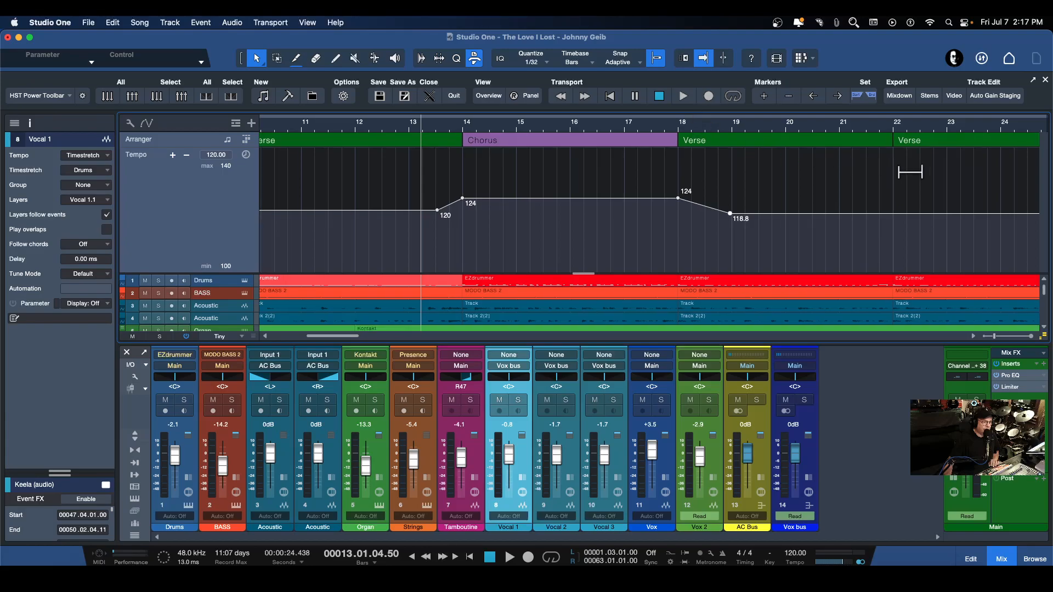
pyautogui.click(300, 130)
pyautogui.press('space')
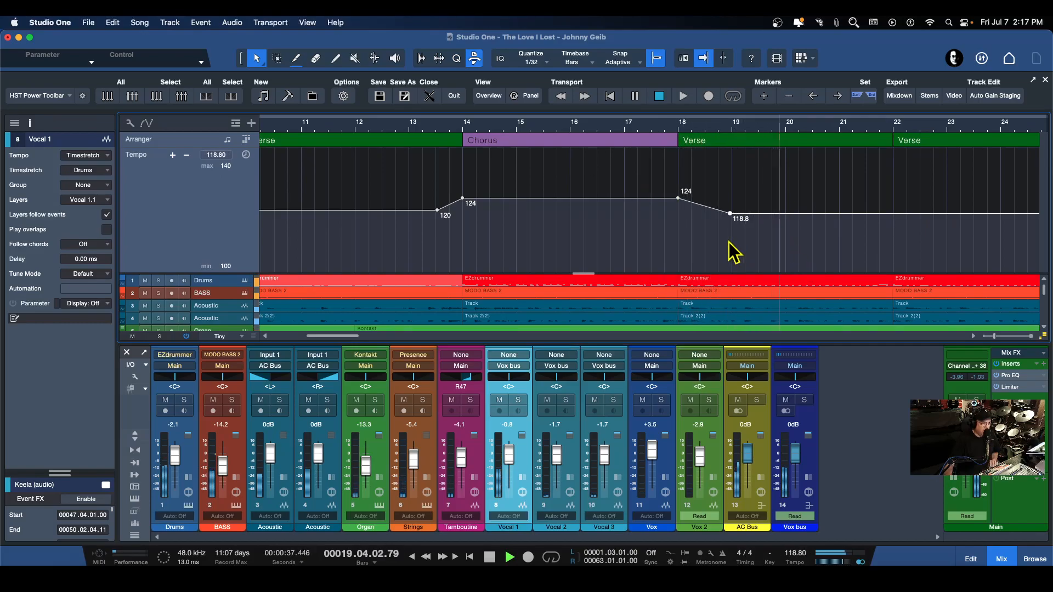
pyautogui.press('space')
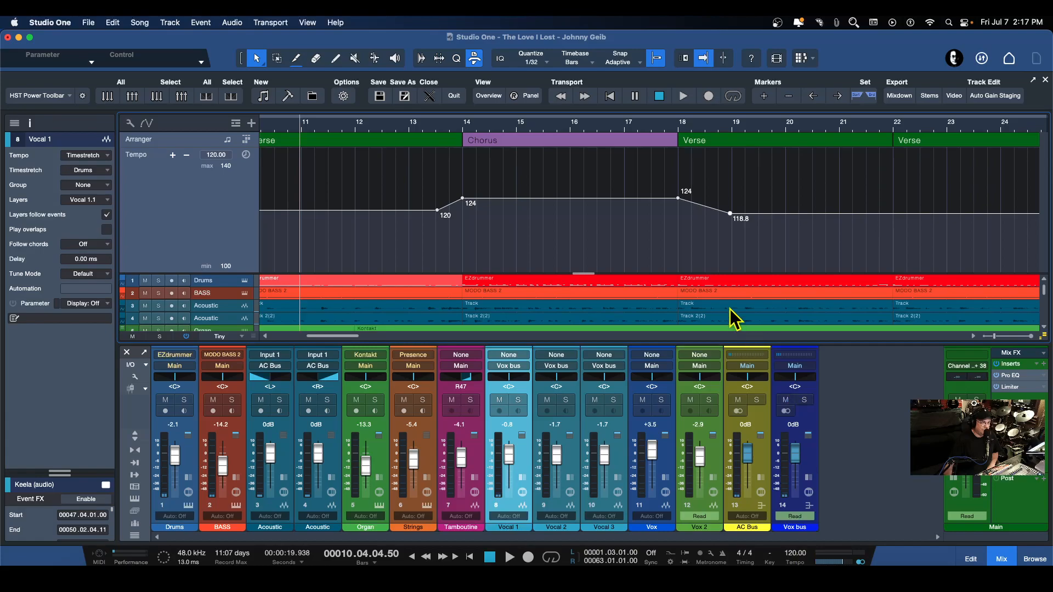
# Move the end point of the slowdown after the first chorus just past bar 19 and raise it to 120 BPM
pyautogui.moveTo(731, 215); pyautogui.dragTo(744, 211)
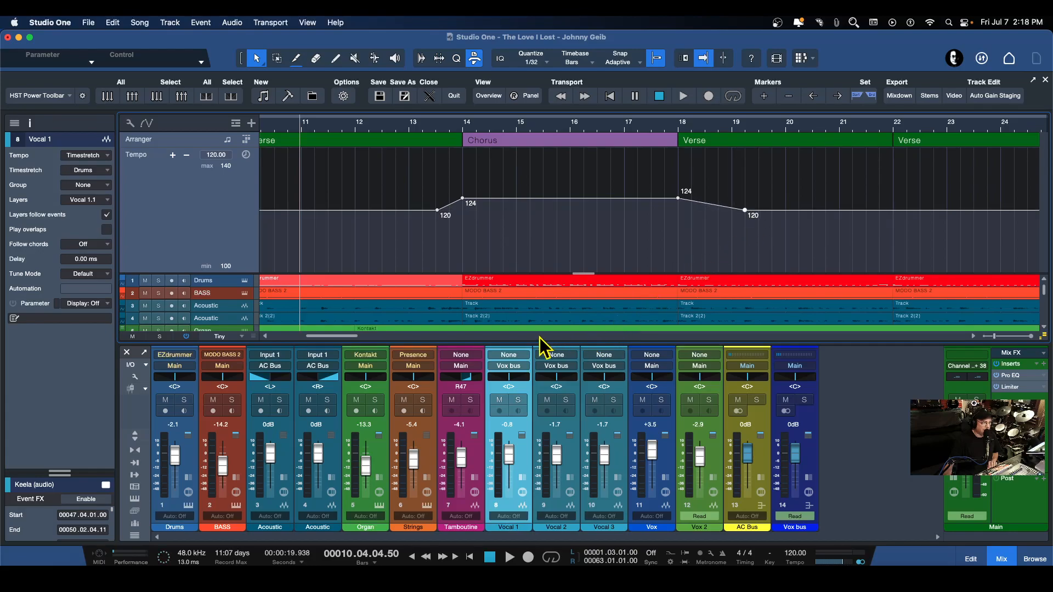
pyautogui.moveTo(328, 336); pyautogui.dragTo(329, 336)
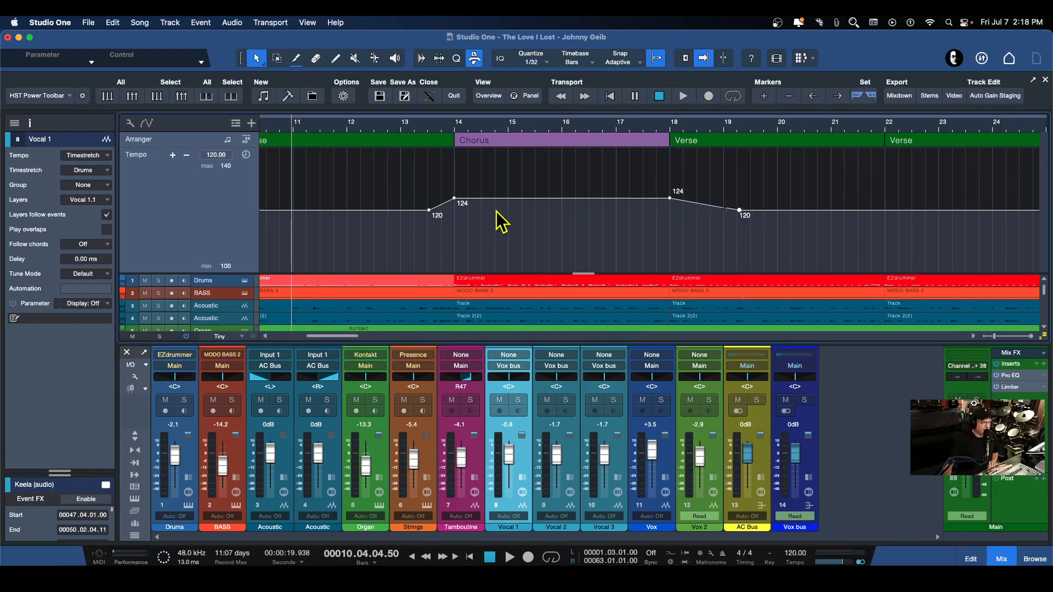
pyautogui.moveTo(551, 124); pyautogui.dragTo(502, 103)
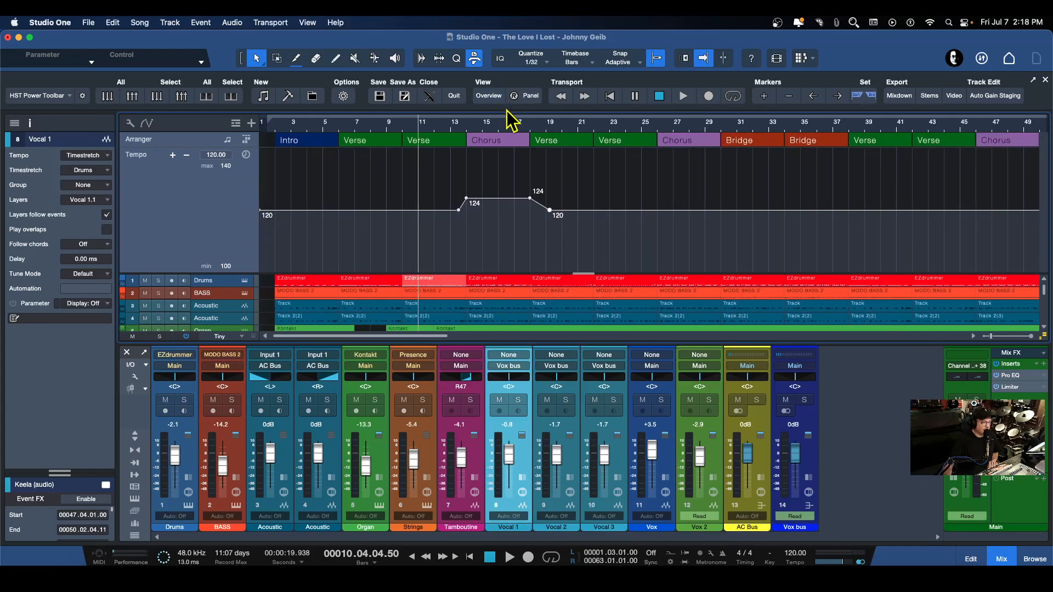
# Create a tempo rise into the second chorus from 120 BPM at about 24.3 to 125 BPM at bar 26
pyautogui.moveTo(669, 140); pyautogui.dragTo(607, 166)
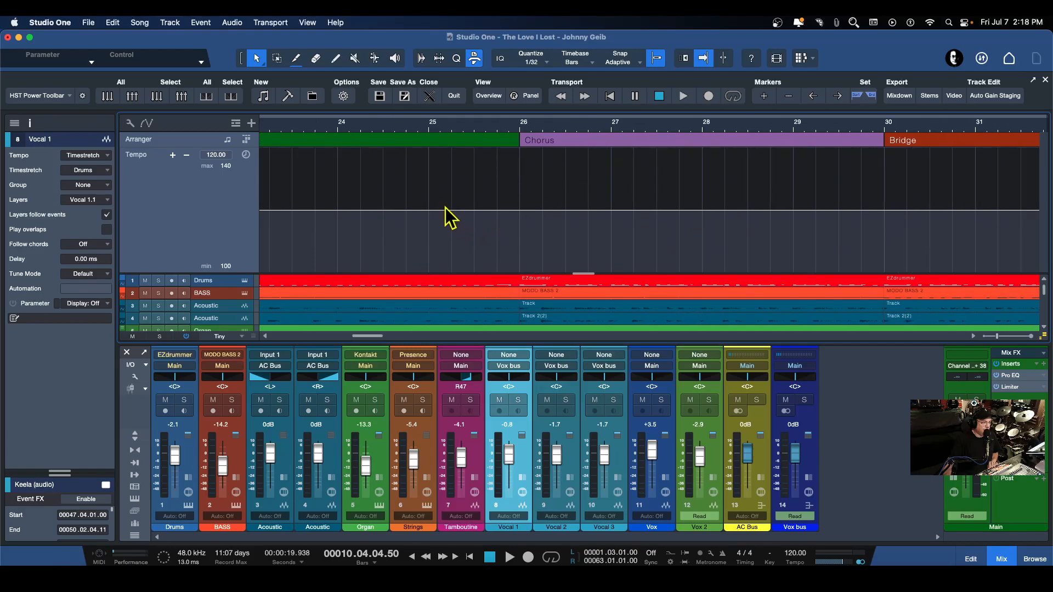
pyautogui.moveTo(487, 130); pyautogui.dragTo(540, 131)
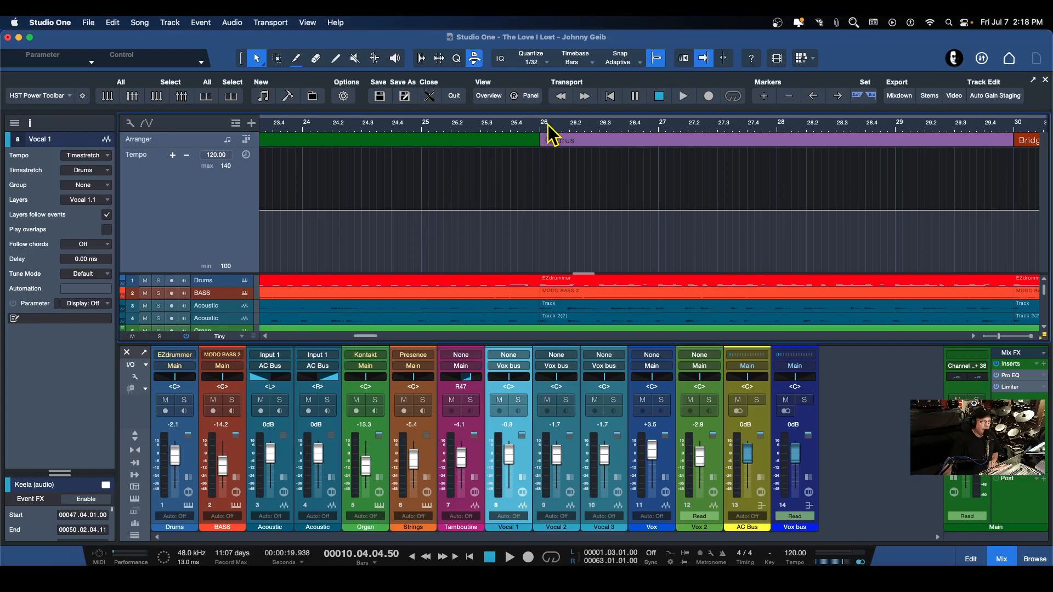
pyautogui.moveTo(555, 130); pyautogui.dragTo(557, 127)
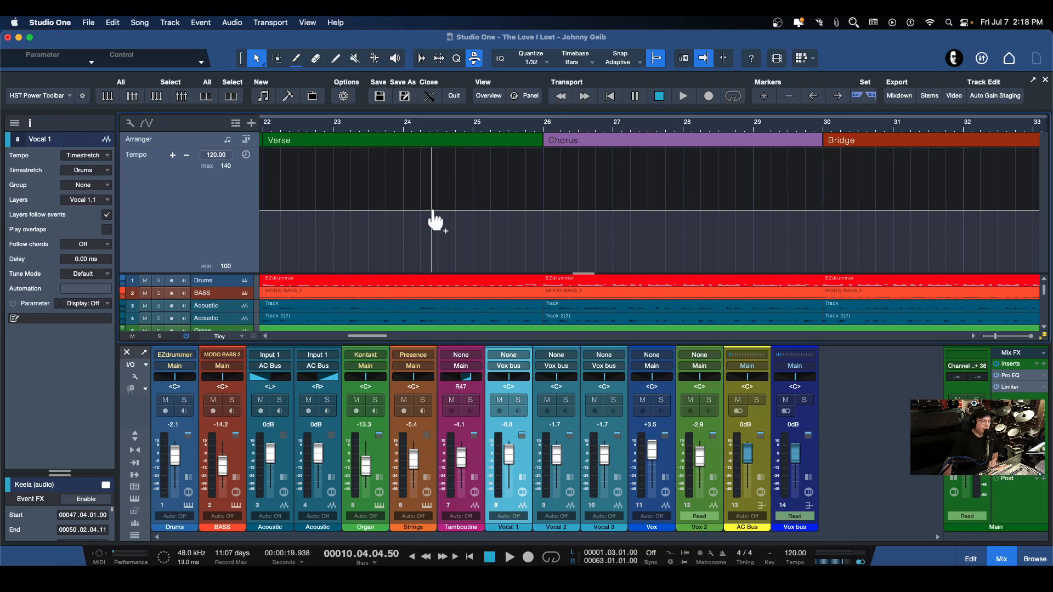
pyautogui.moveTo(517, 129); pyautogui.dragTo(520, 114)
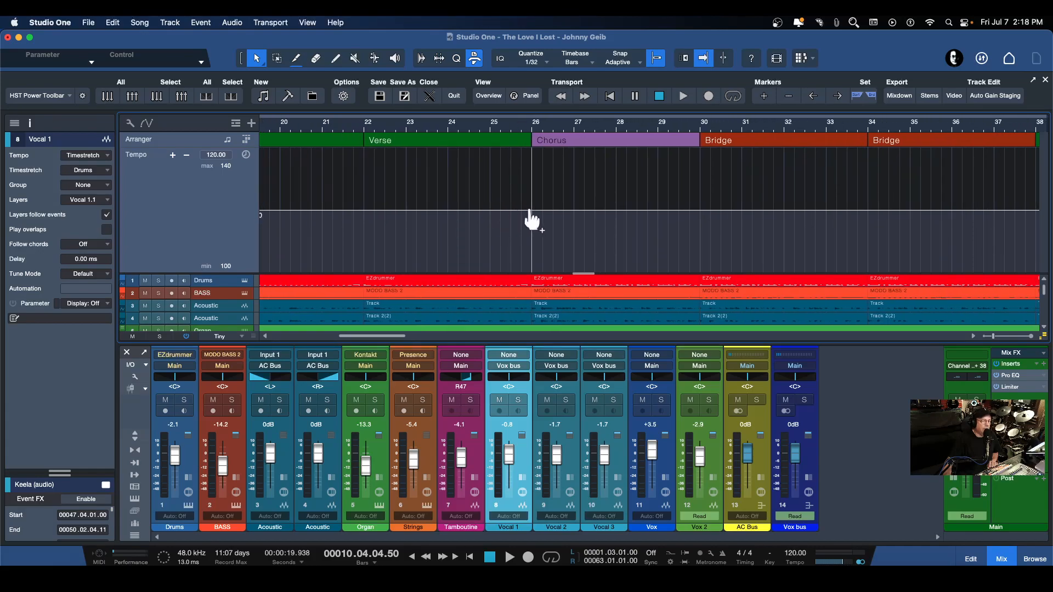
pyautogui.moveTo(502, 130); pyautogui.dragTo(502, 159)
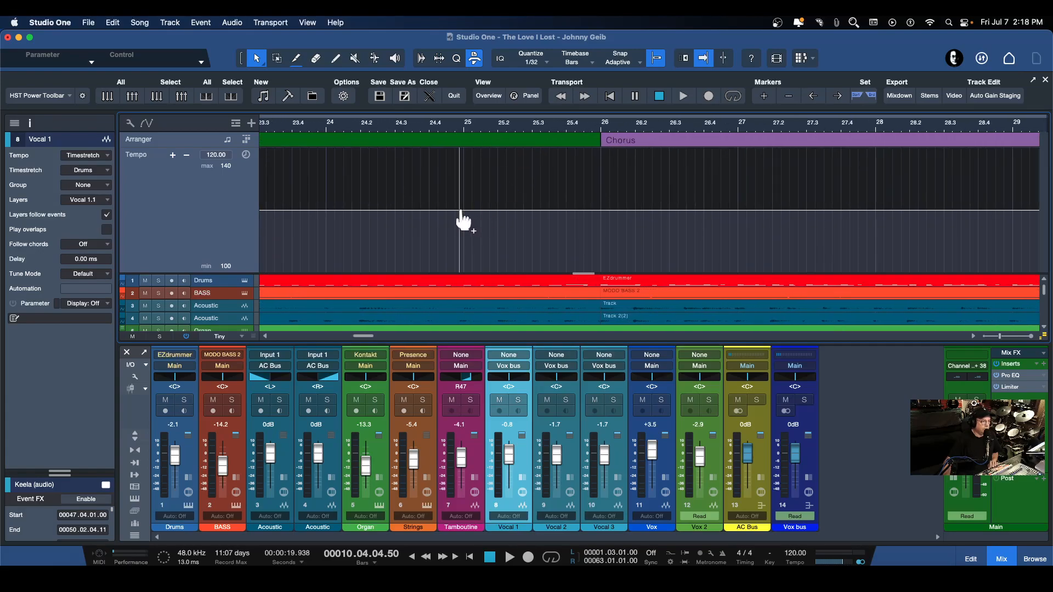
pyautogui.click(395, 210)
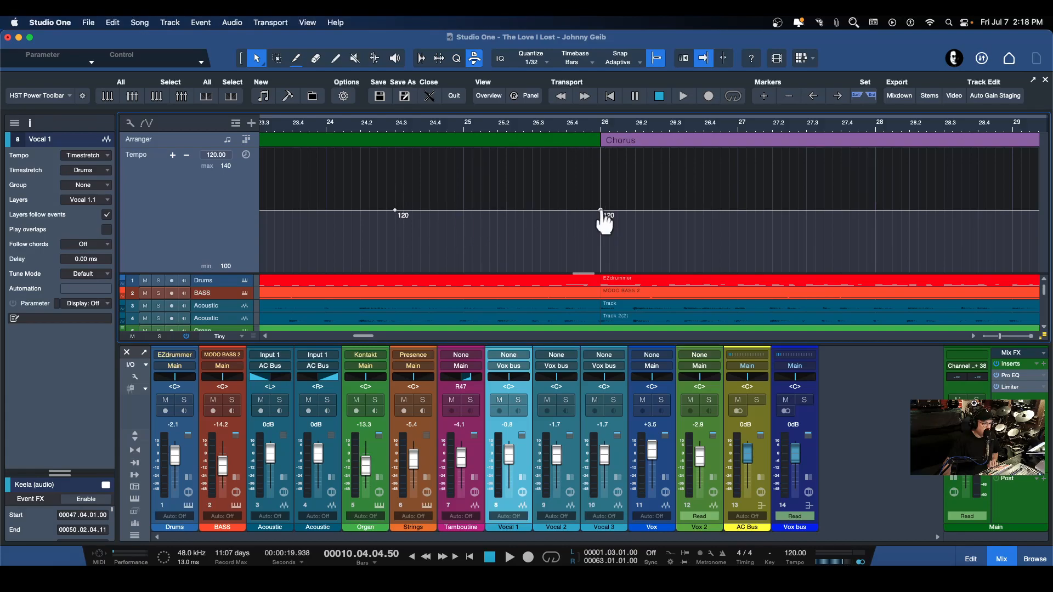
pyautogui.moveTo(600, 211); pyautogui.dragTo(601, 195)
# Add a 125 BPM point at the bridge start, bar 30, and ease down to 122.6 BPM at about 31.3
pyautogui.moveTo(613, 128); pyautogui.dragTo(543, 113)
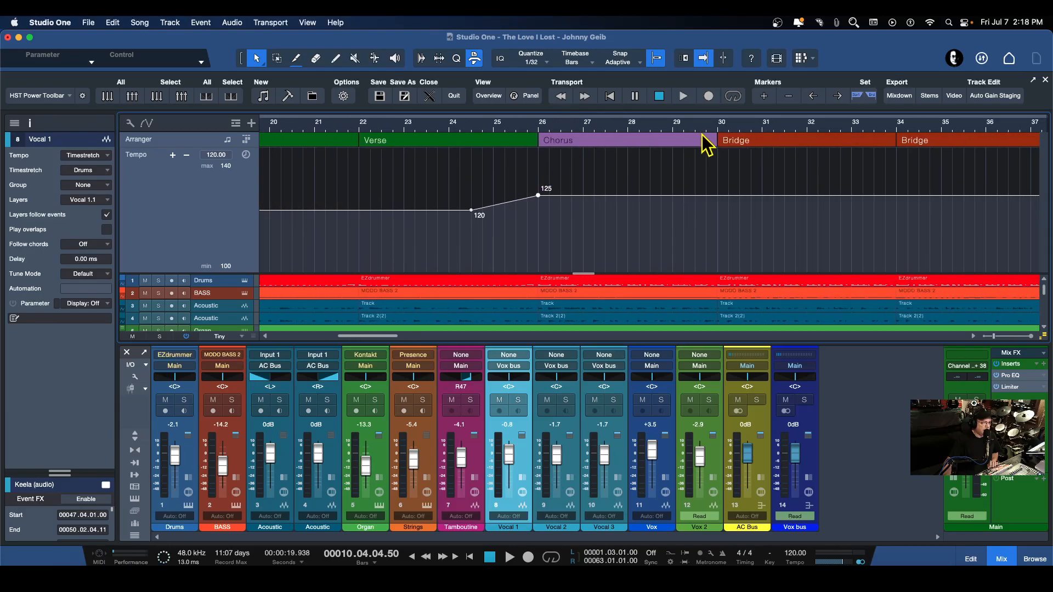
pyautogui.moveTo(748, 128); pyautogui.dragTo(629, 147)
pyautogui.click(585, 195)
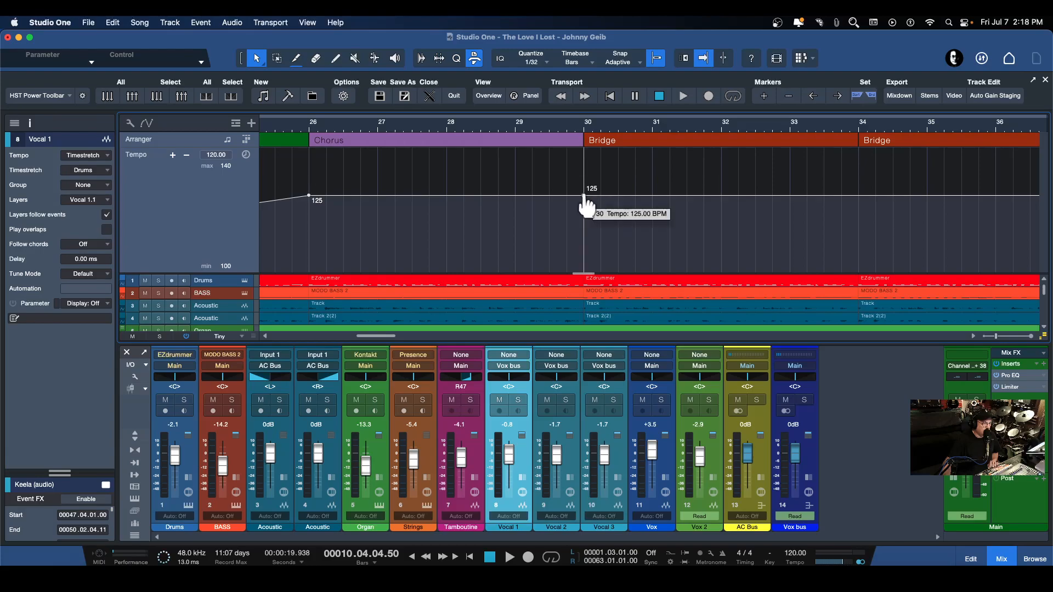
pyautogui.moveTo(685, 196); pyautogui.dragTo(686, 203)
# Add a 122.6 BPM point at bar 37 and lower the tempo to 120.8 BPM at the verse start, bar 38
pyautogui.moveTo(731, 124); pyautogui.dragTo(577, 116)
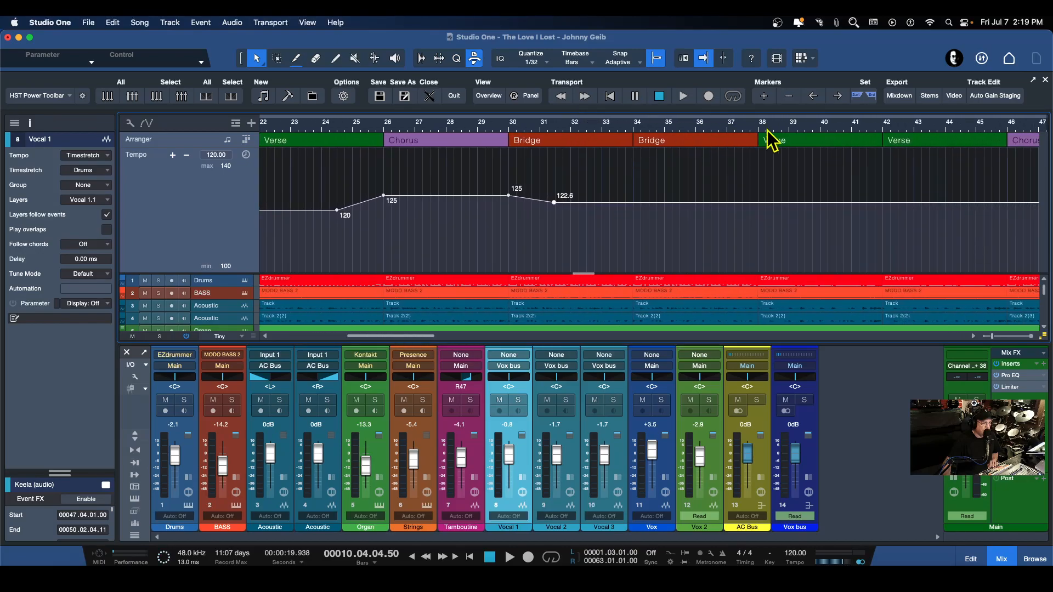
pyautogui.moveTo(779, 128); pyautogui.dragTo(669, 163)
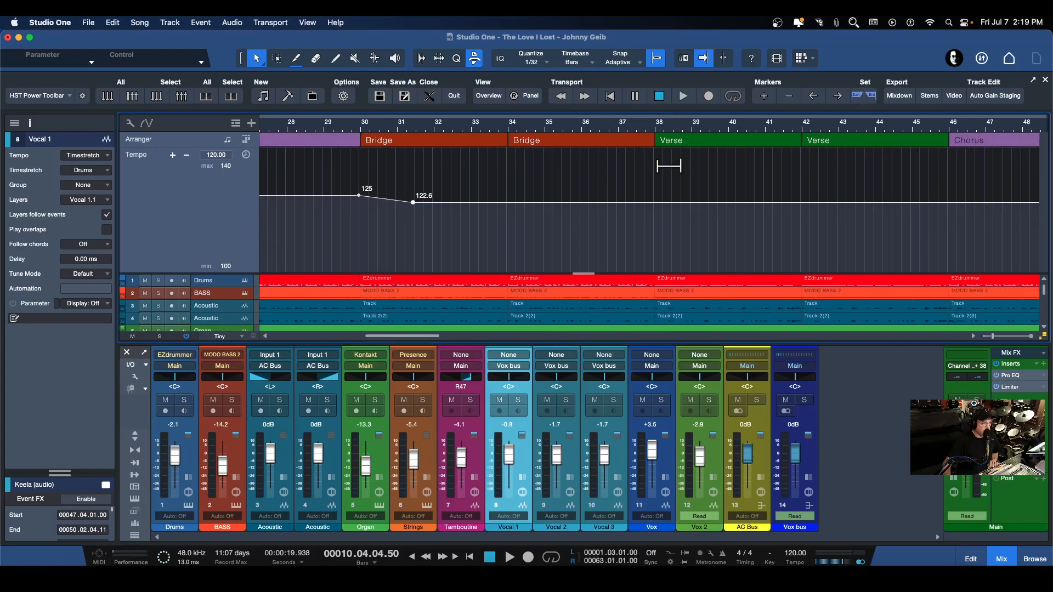
pyautogui.click(618, 212)
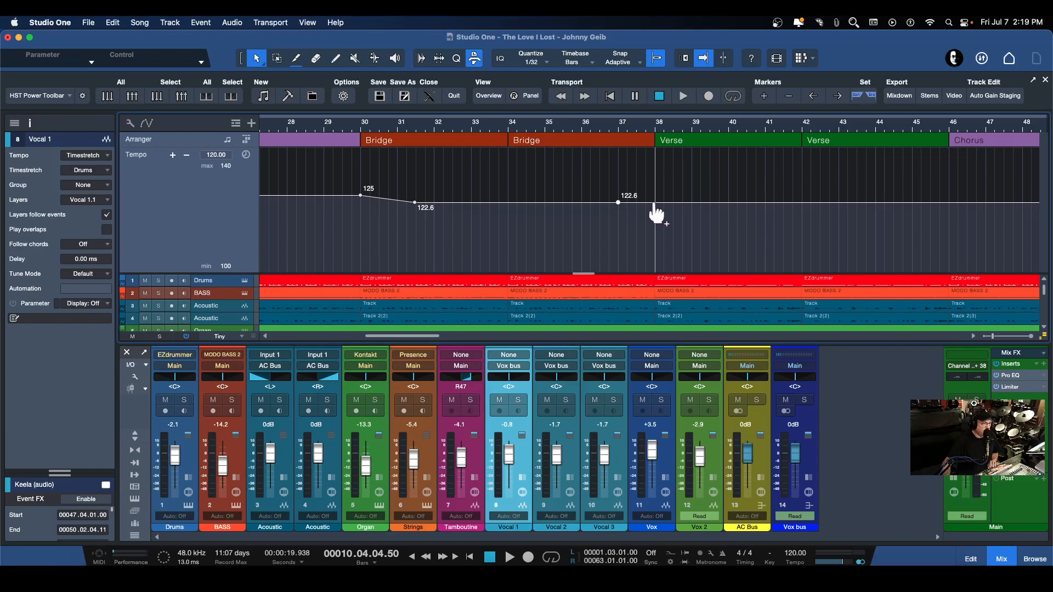
pyautogui.moveTo(658, 213); pyautogui.dragTo(660, 222)
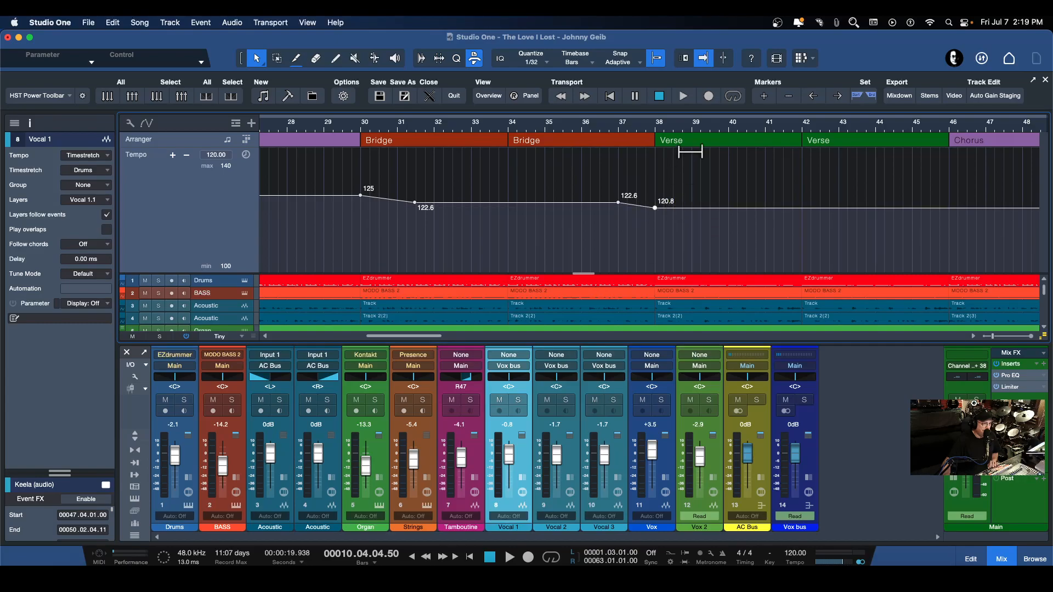
pyautogui.scroll(-6, 798, 135)
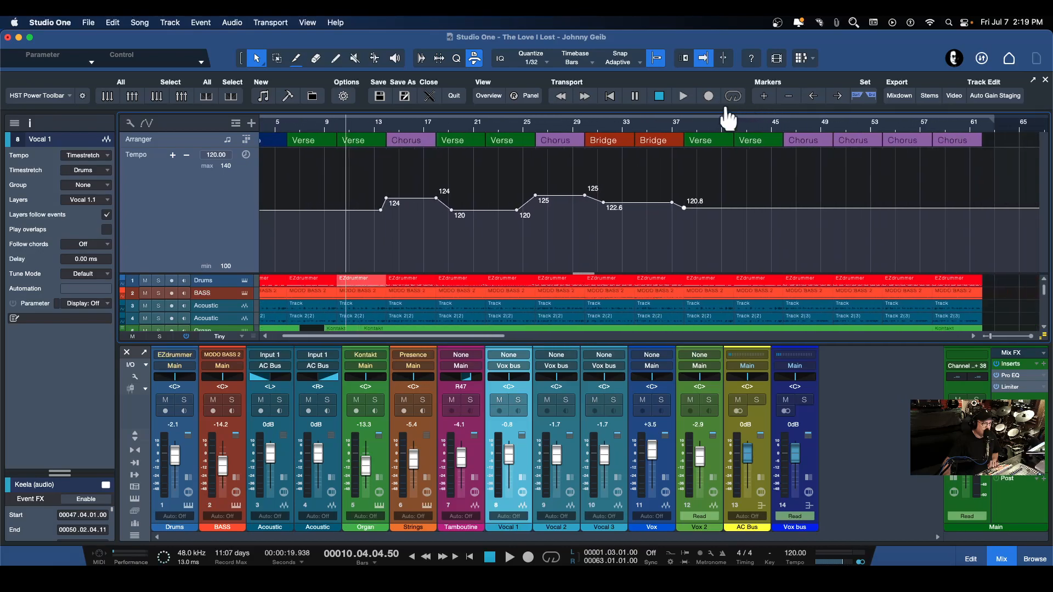
pyautogui.scroll(6, 700, 141)
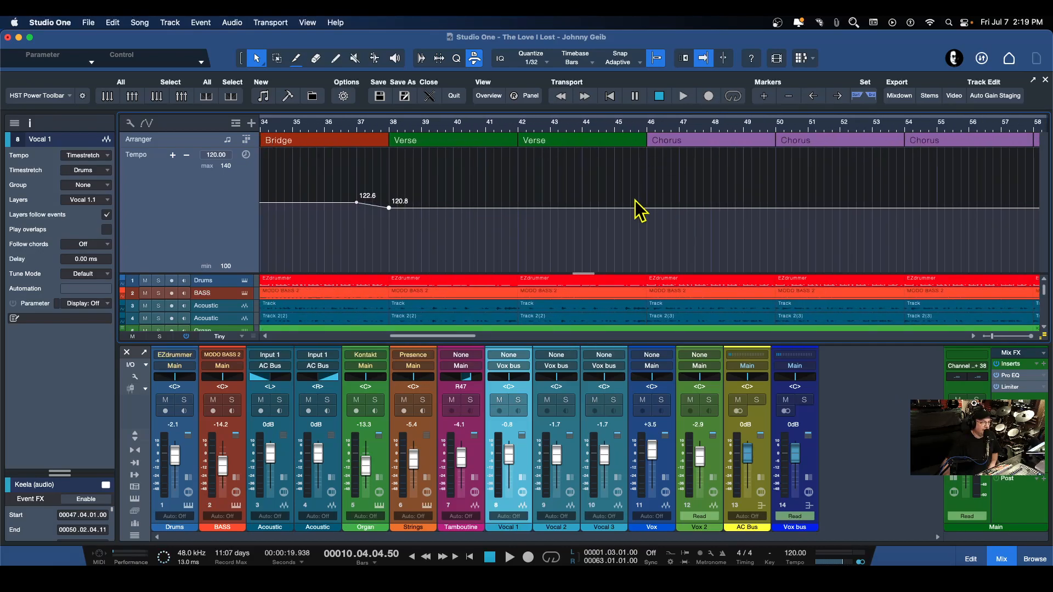
# Create a tempo rise into the third chorus from 120.8 BPM at bar 44 to 126 BPM at bar 46
pyautogui.click(582, 209)
pyautogui.moveTo(648, 209)
pyautogui.mouseDown()
pyautogui.moveTo(647, 193)
pyautogui.moveTo(650, 202)
pyautogui.mouseUp()
pyautogui.moveTo(645, 130); pyautogui.dragTo(789, 124)
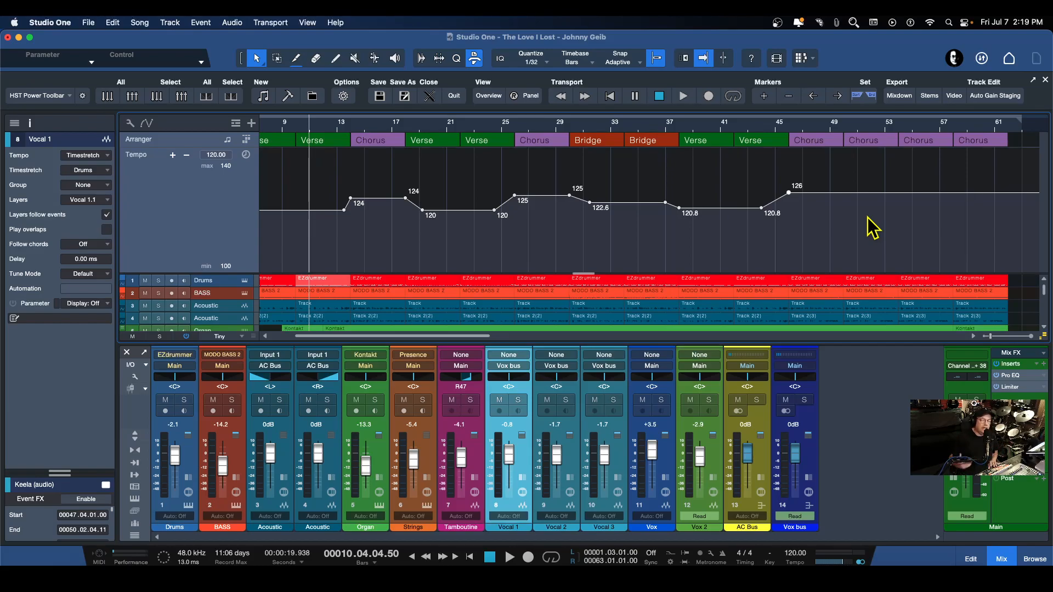
# During playback, add a 126 BPM point at bar 53 and ease the tempo down to 123.4 BPM just past bar 61
pyautogui.press('space')
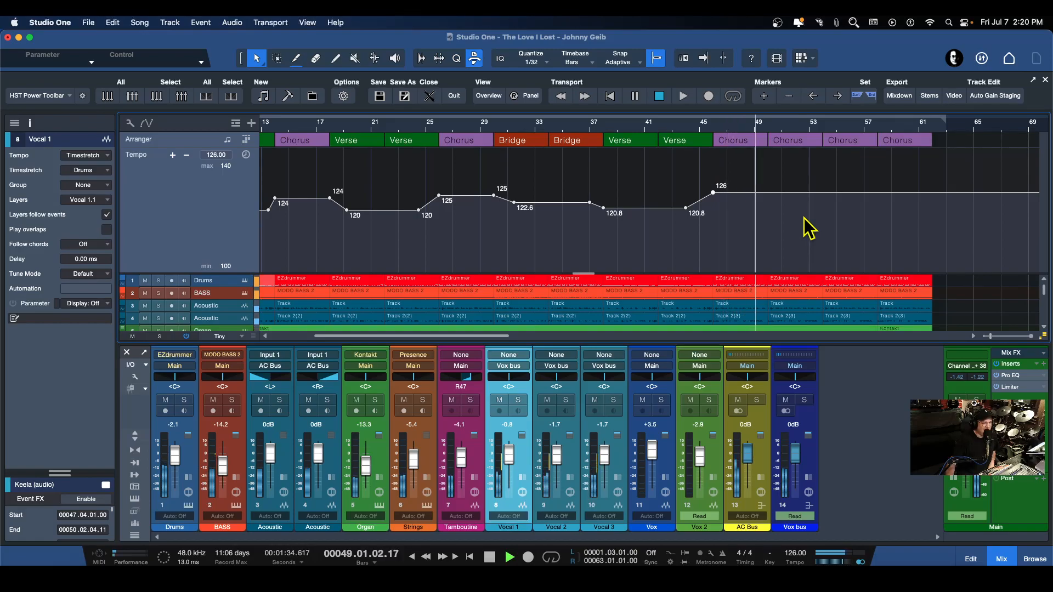
pyautogui.click(809, 193)
pyautogui.moveTo(926, 192); pyautogui.dragTo(922, 200)
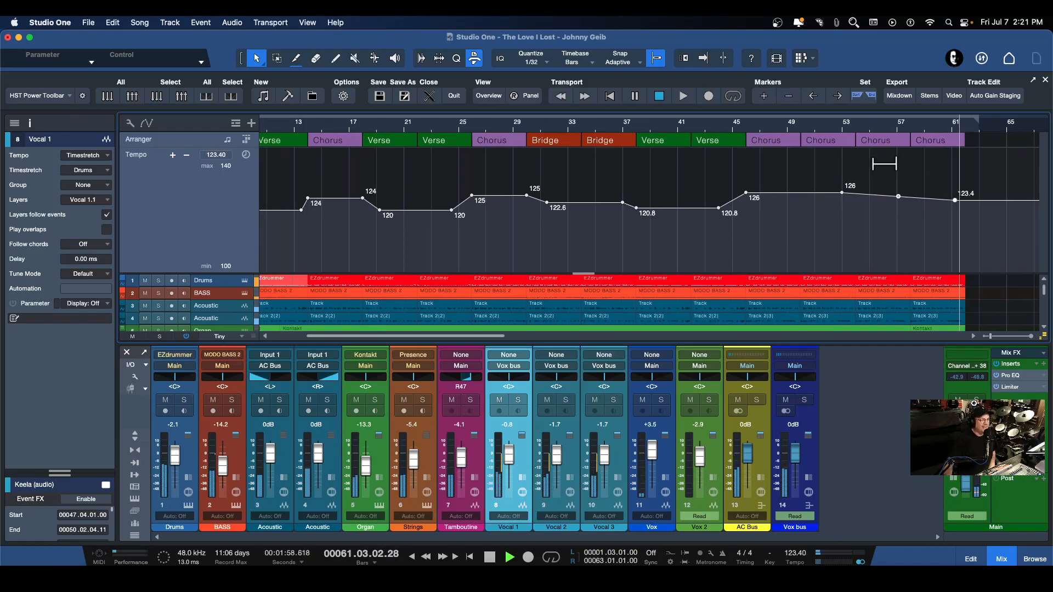
pyautogui.press('space')
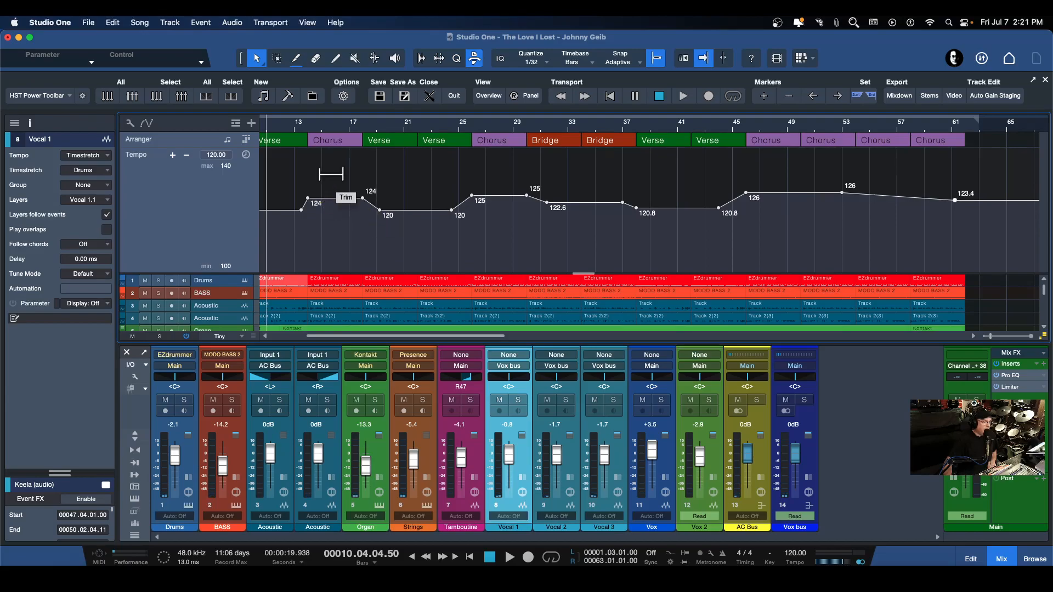
# Play the song from bar 17 to hear the slowdown from the first chorus into the verse
pyautogui.click(349, 128)
pyautogui.press('space')
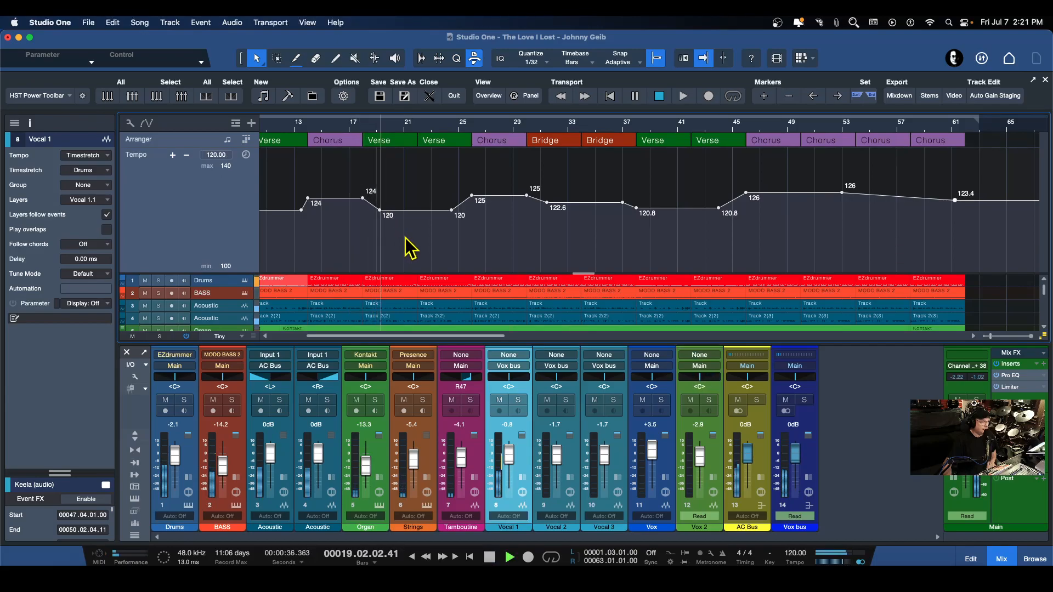
pyautogui.press('space')
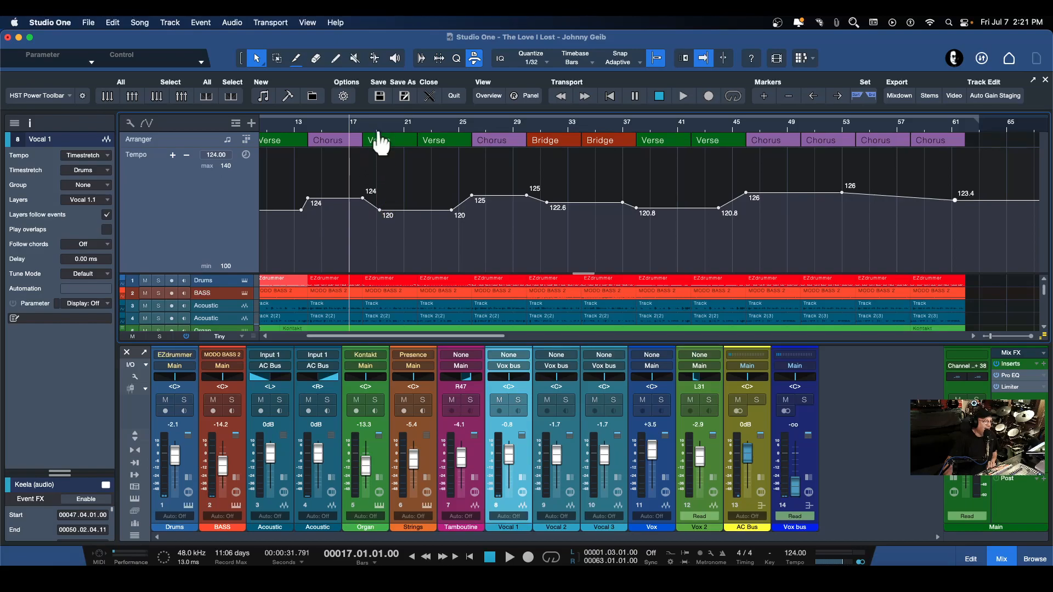
# Delete the 120 BPM point just past bar 19 so the tempo eases down gradually across the verses from bar 18
pyautogui.scroll(3, 380, 143)
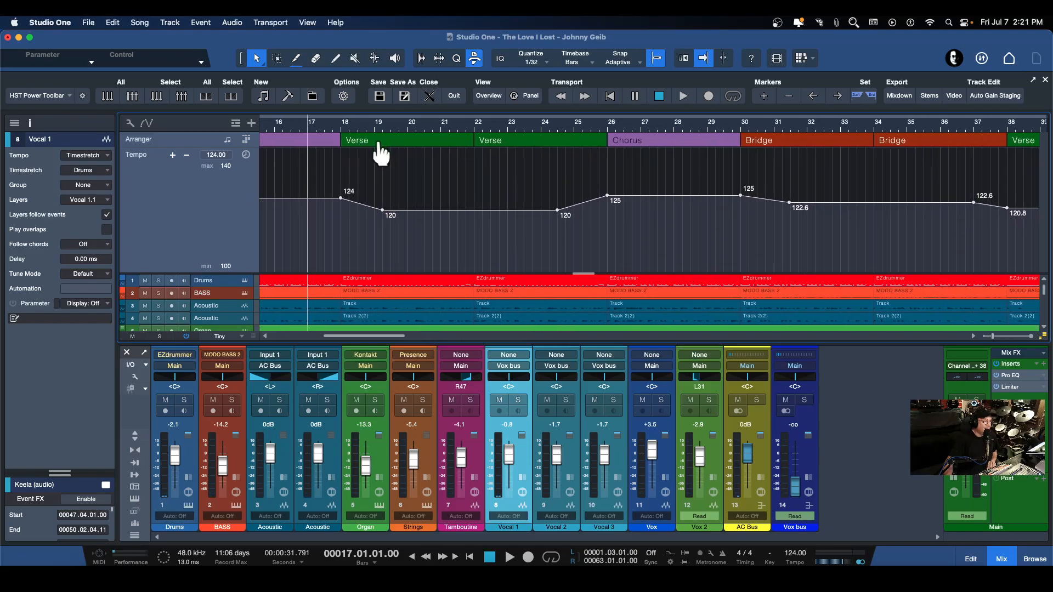
pyautogui.rightClick(384, 213)
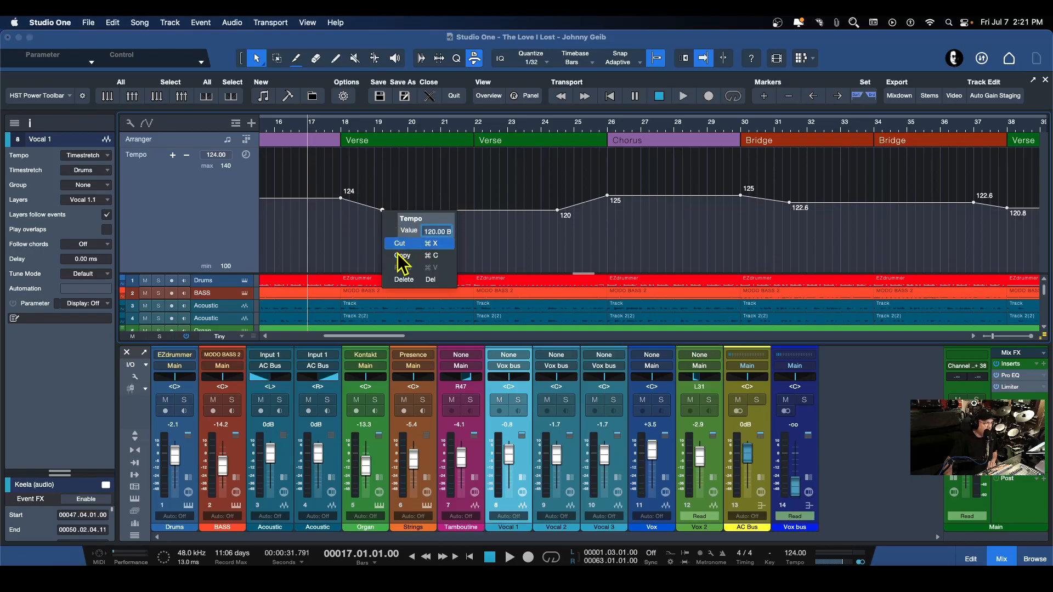
pyautogui.click(402, 279)
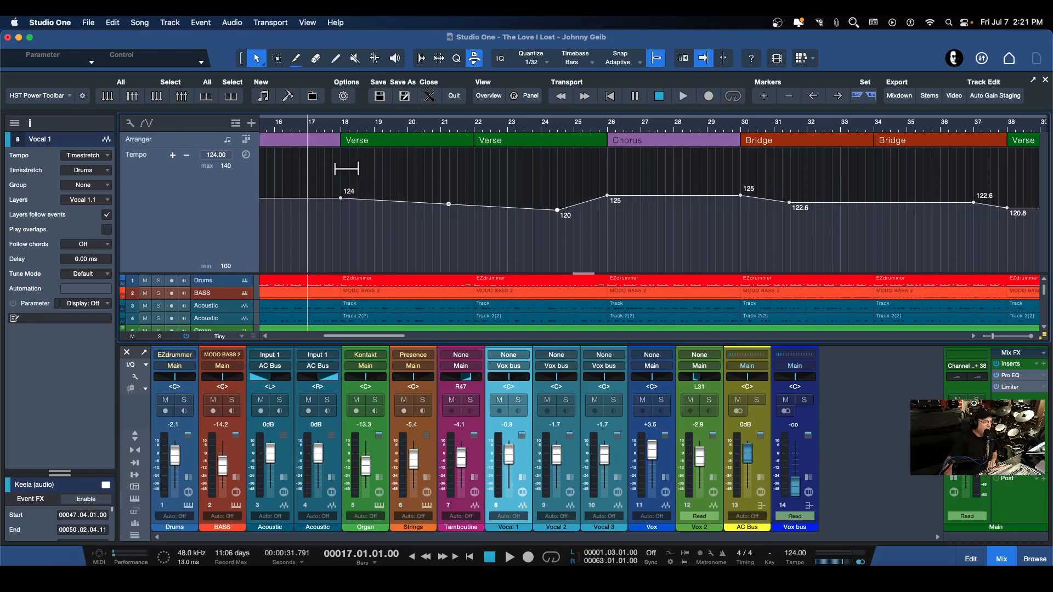
pyautogui.moveTo(365, 207)
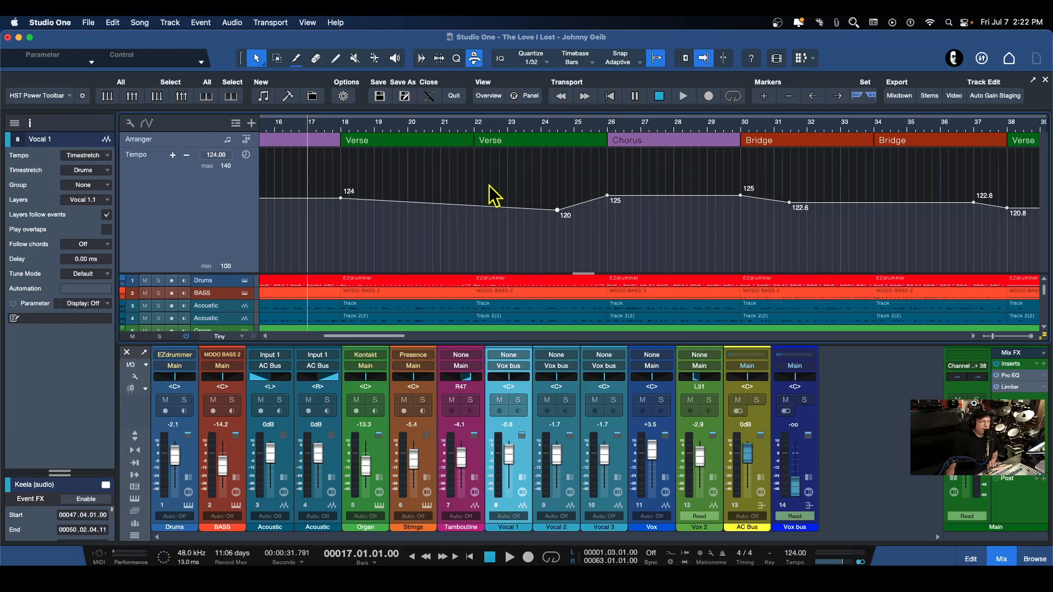
# Play the song from bar 17 through the second chorus to check the longer slowdown and the rise into the chorus
pyautogui.press('space')
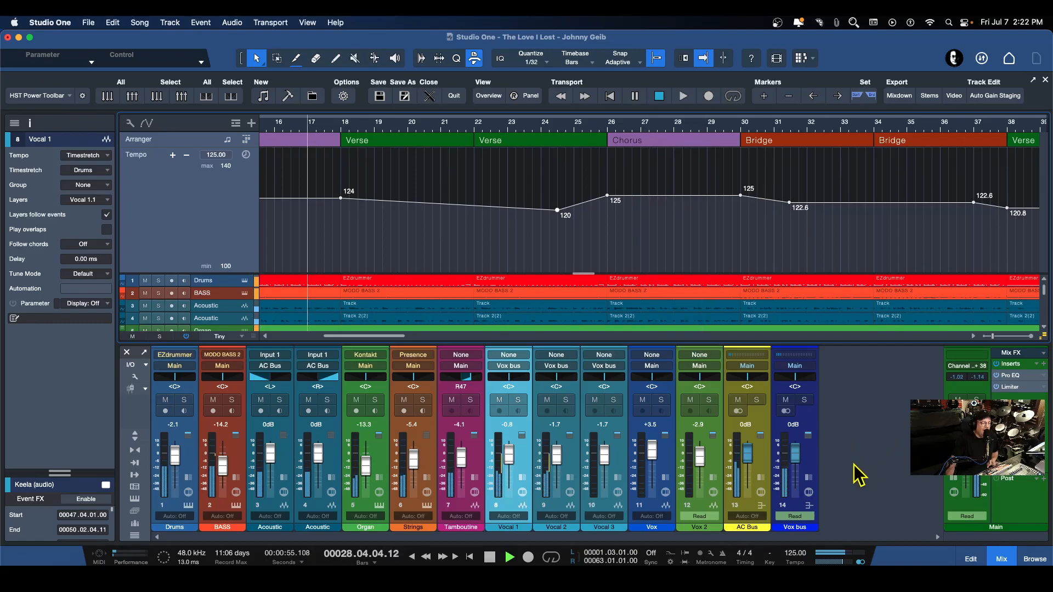
pyautogui.press('space')
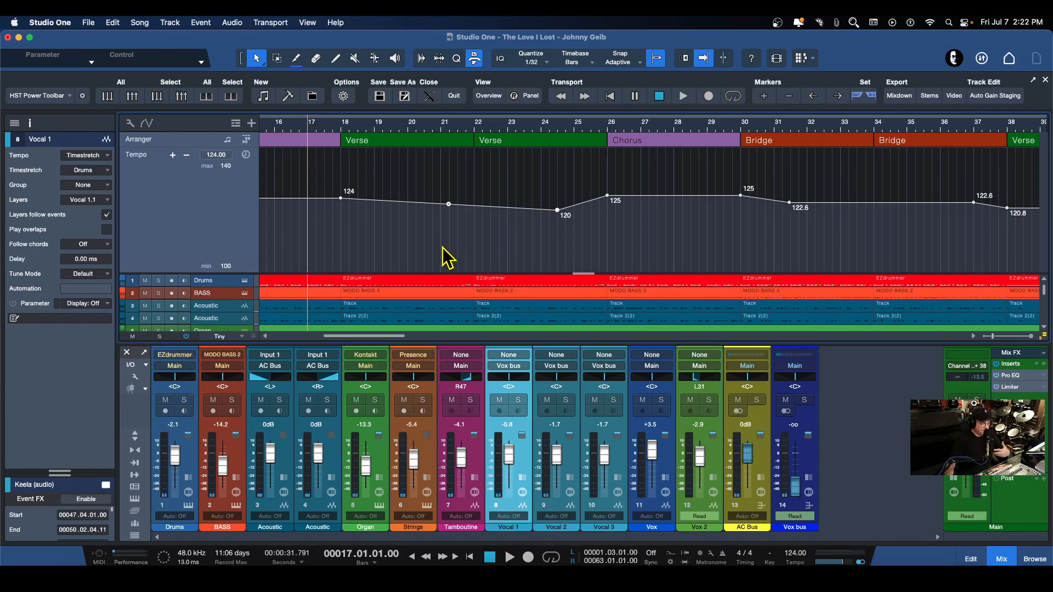
pyautogui.hscroll(-1, 443, 248)
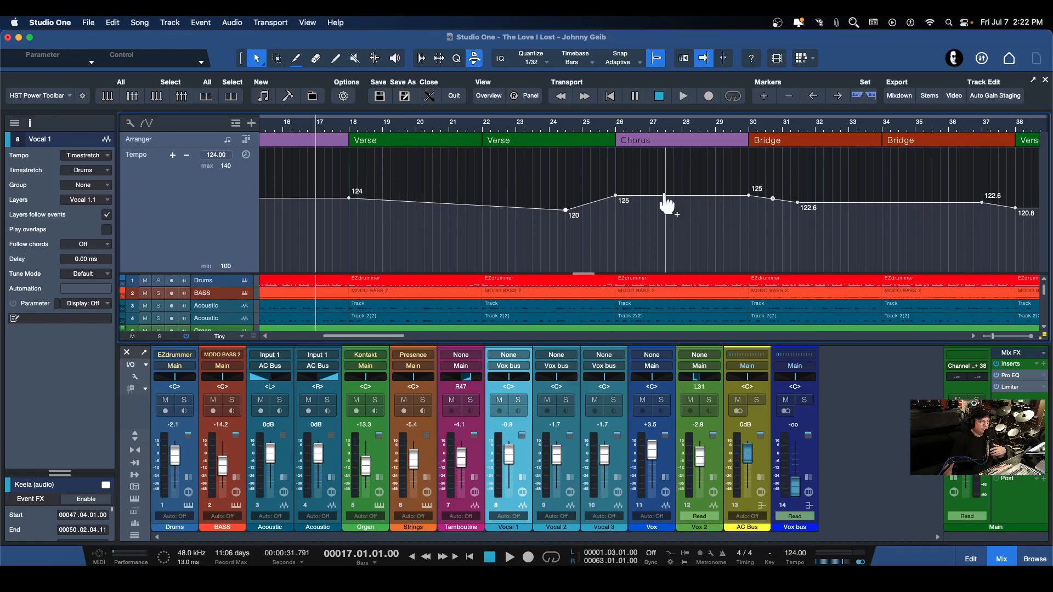
pyautogui.moveTo(500, 125); pyautogui.dragTo(505, 112)
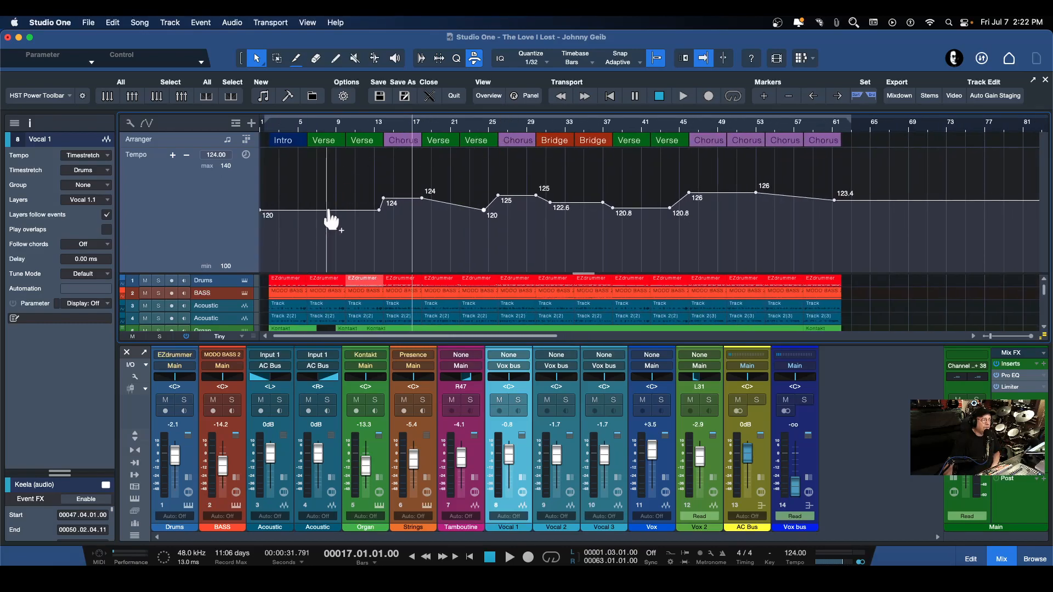
pyautogui.click(795, 196)
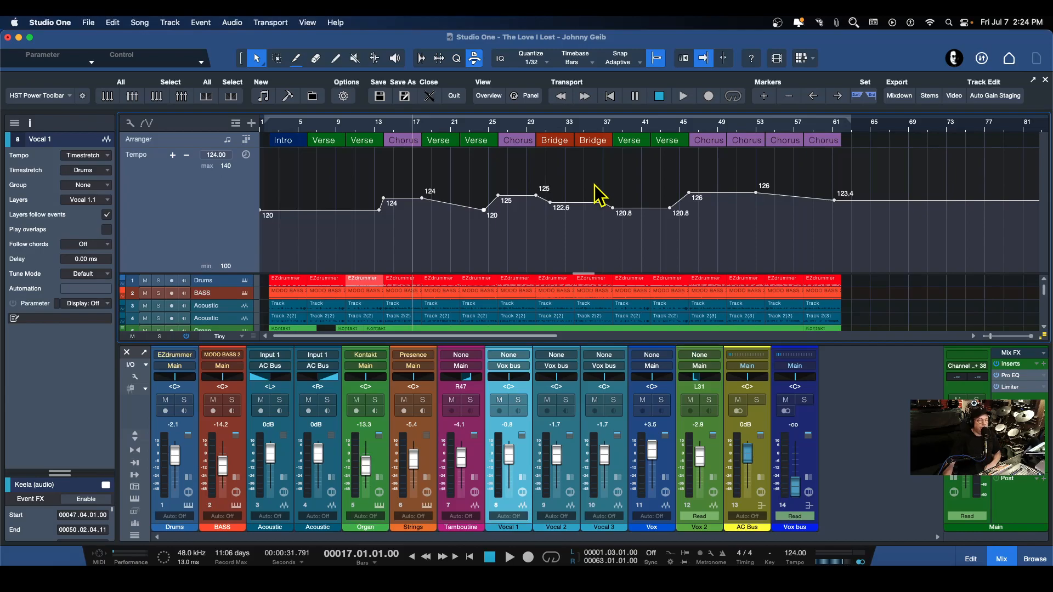
pyautogui.click(795, 189)
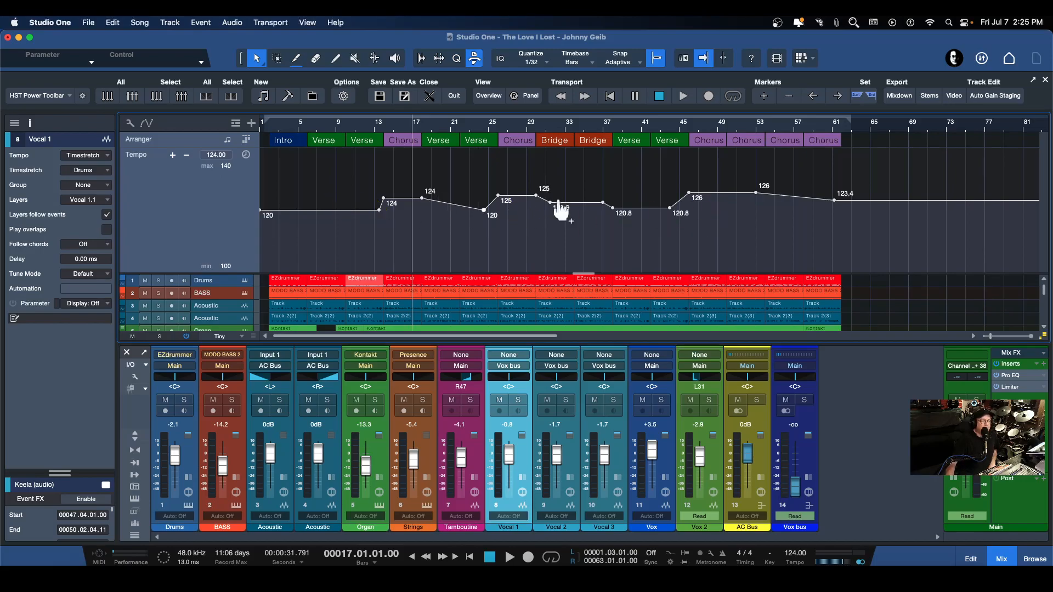
pyautogui.click(822, 211)
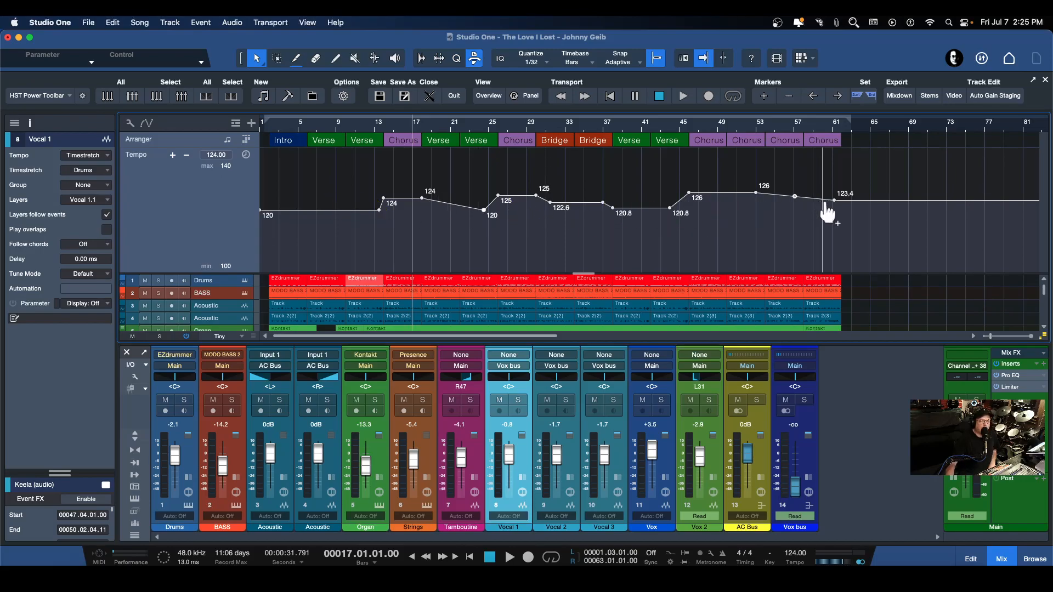